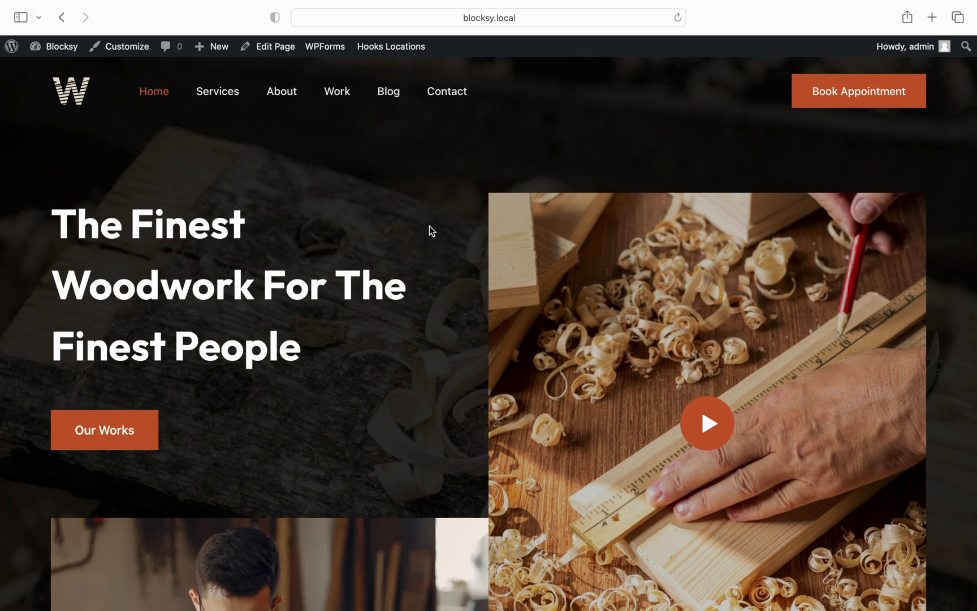
Step: Open the Customizer on the blog archive, go to Blog Posts, and enable Blog Title
left_click(127, 48)
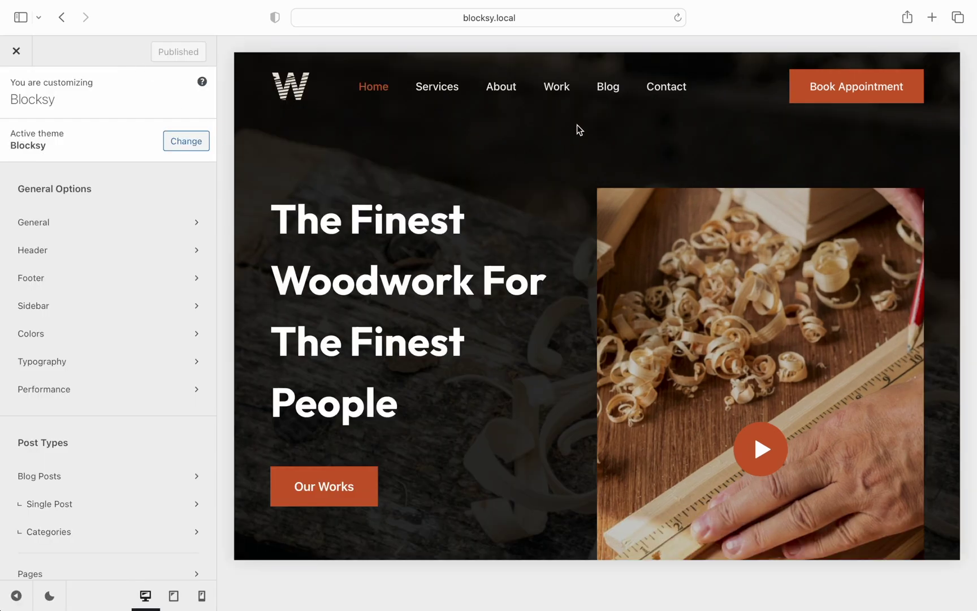
left_click(604, 100)
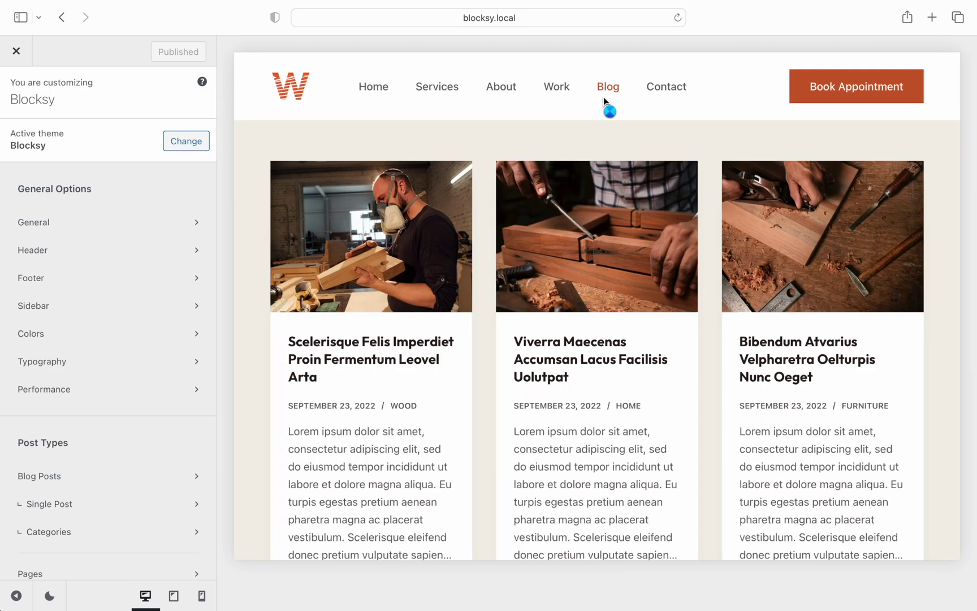
left_click(83, 474)
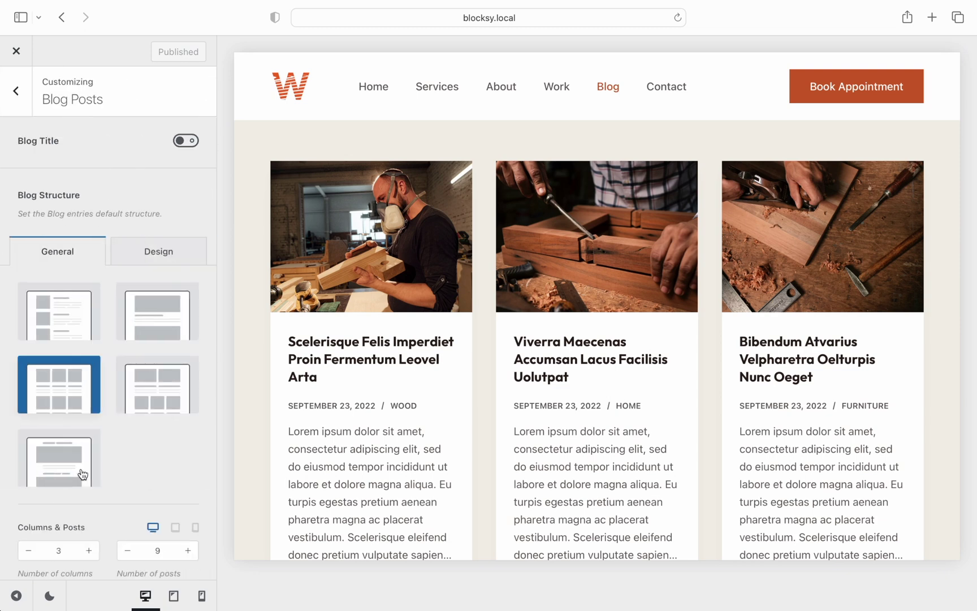
left_click(190, 146)
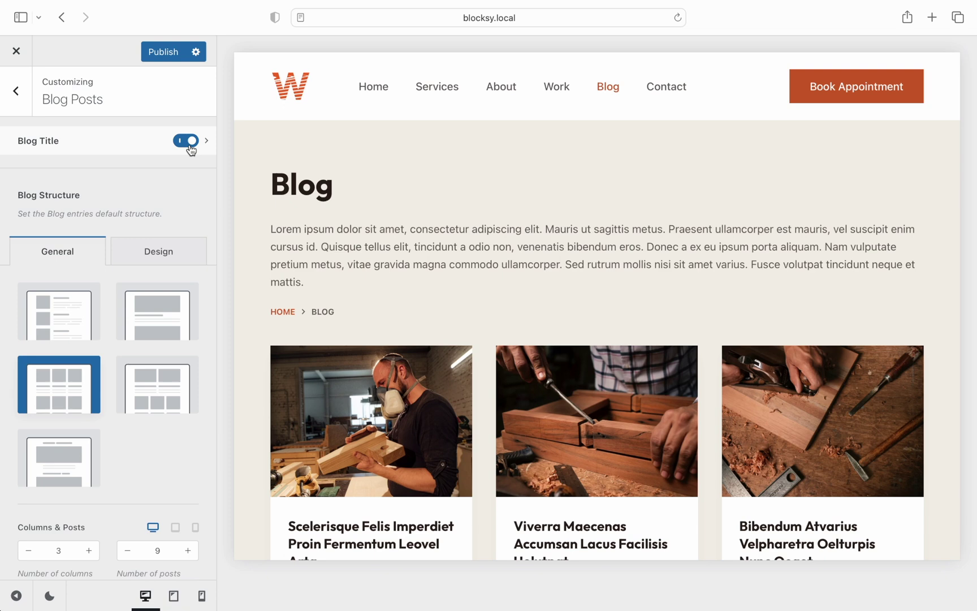
Step: Open the Blog Title area's settings panel
left_click(146, 153)
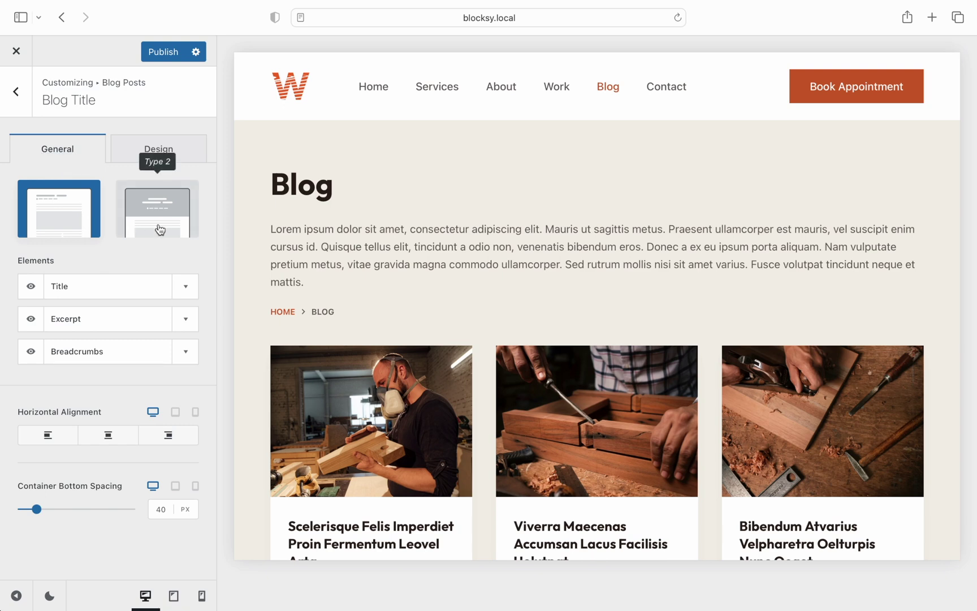
Step: Switch the title area to the Type 2 hero layout, keeping Excerpt and Breadcrumbs visible
left_click(192, 225)
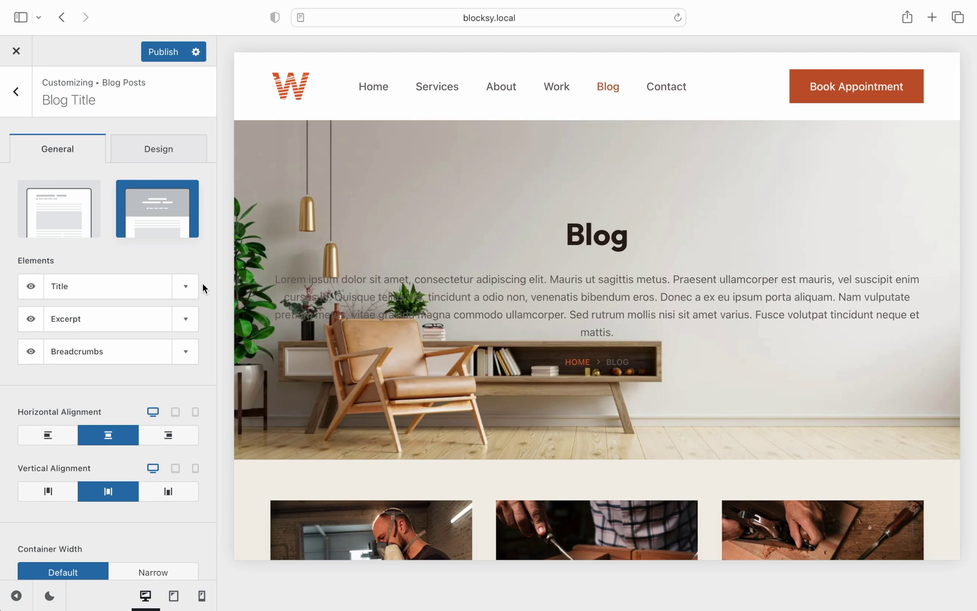
left_click(189, 353)
left_click(189, 352)
left_click(184, 326)
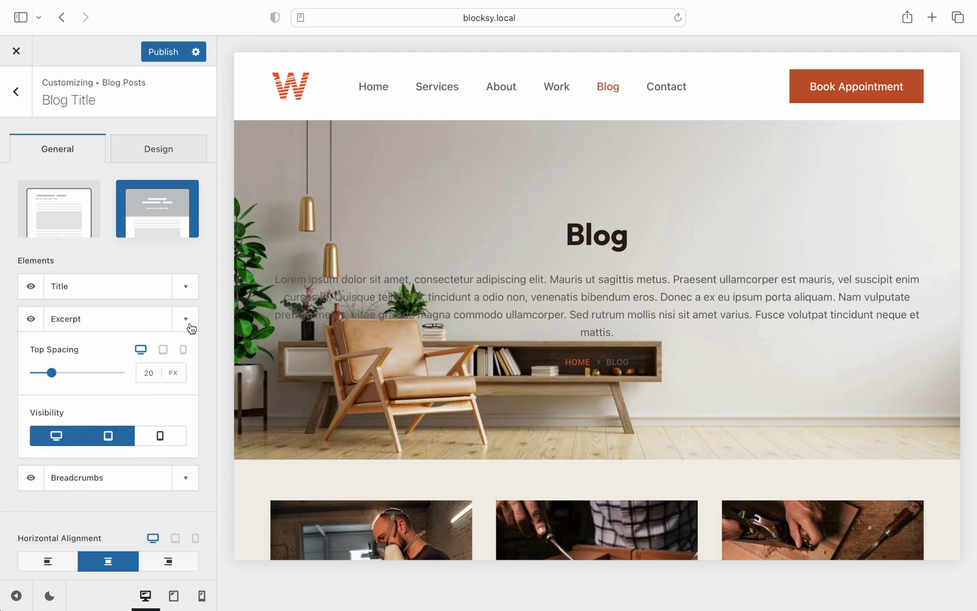
left_click(183, 327)
left_click(34, 329)
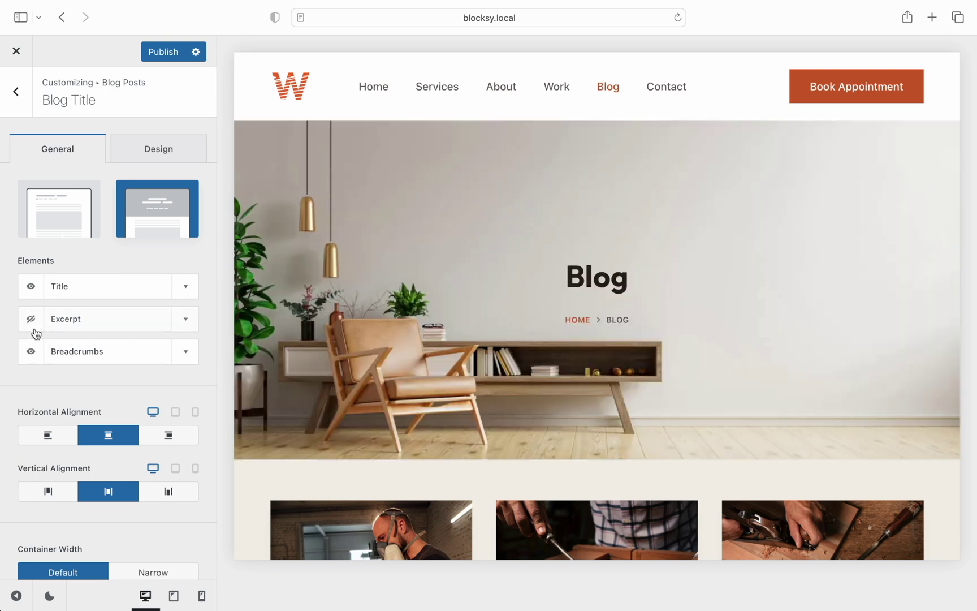
left_click(34, 329)
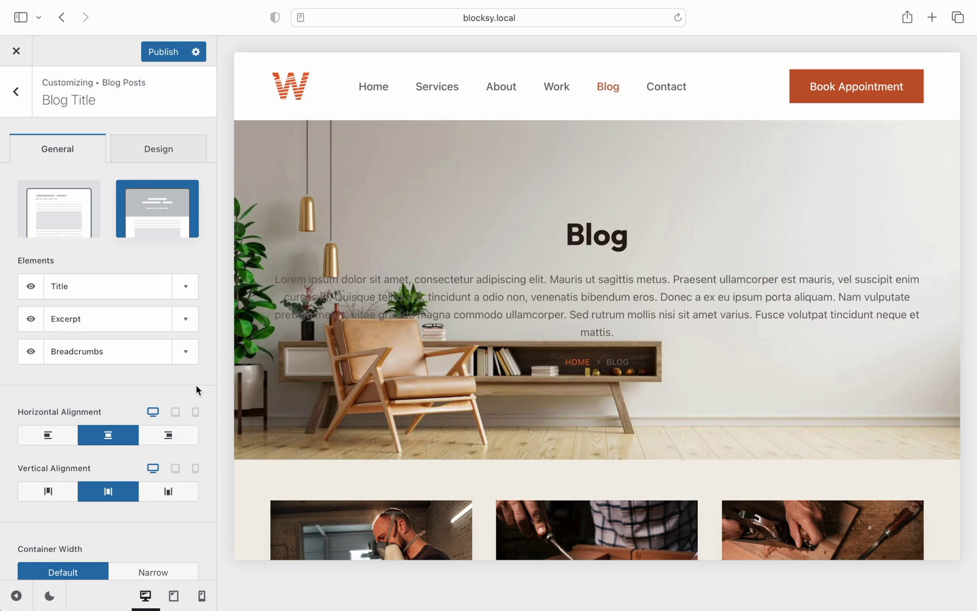
Step: Align the hero content right horizontally and top vertically, with Narrow container width
left_click(68, 435)
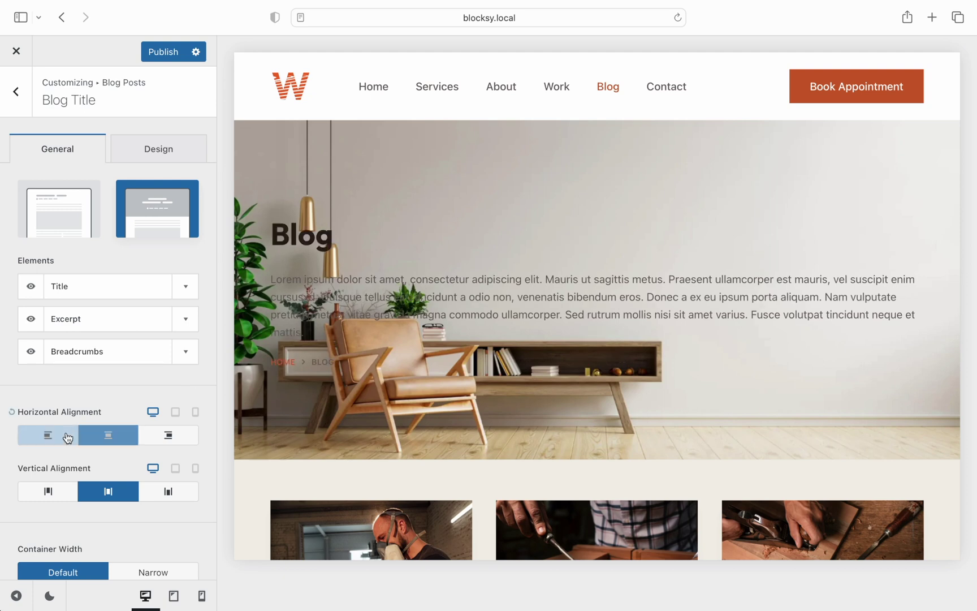
left_click(153, 436)
left_click(120, 439)
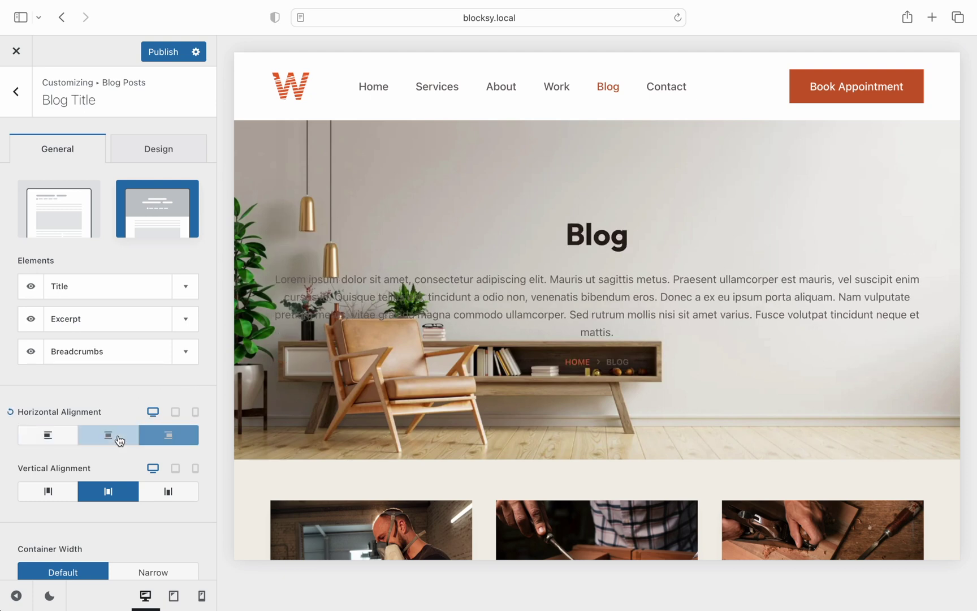
left_click(163, 491)
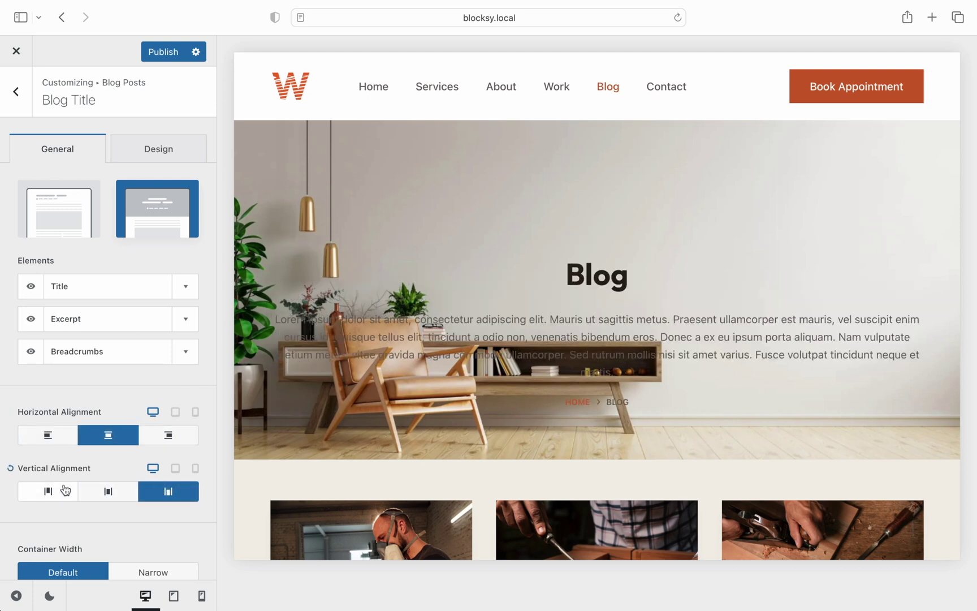
left_click(48, 491)
left_click(159, 443)
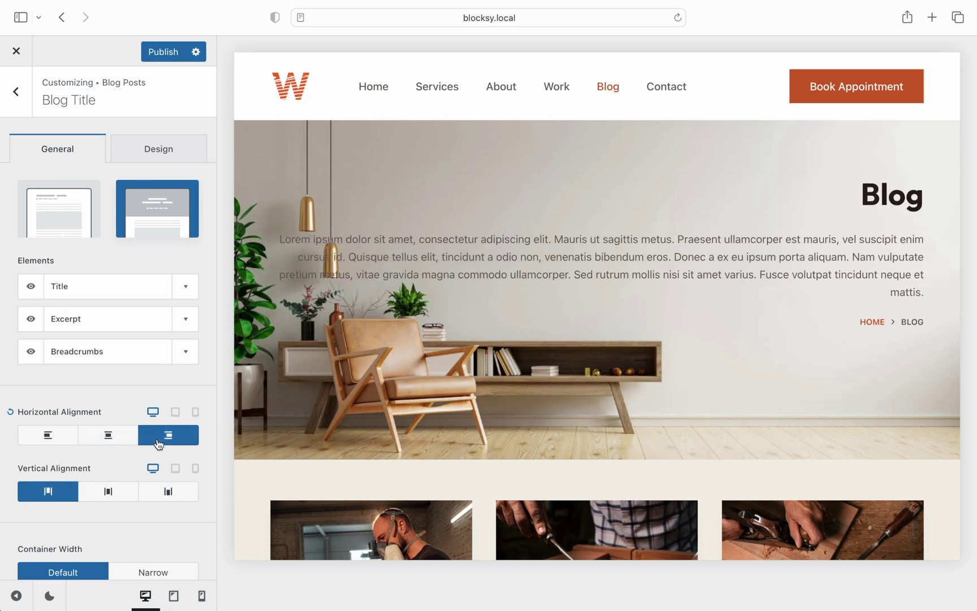
scroll(191, 514, "down", 1)
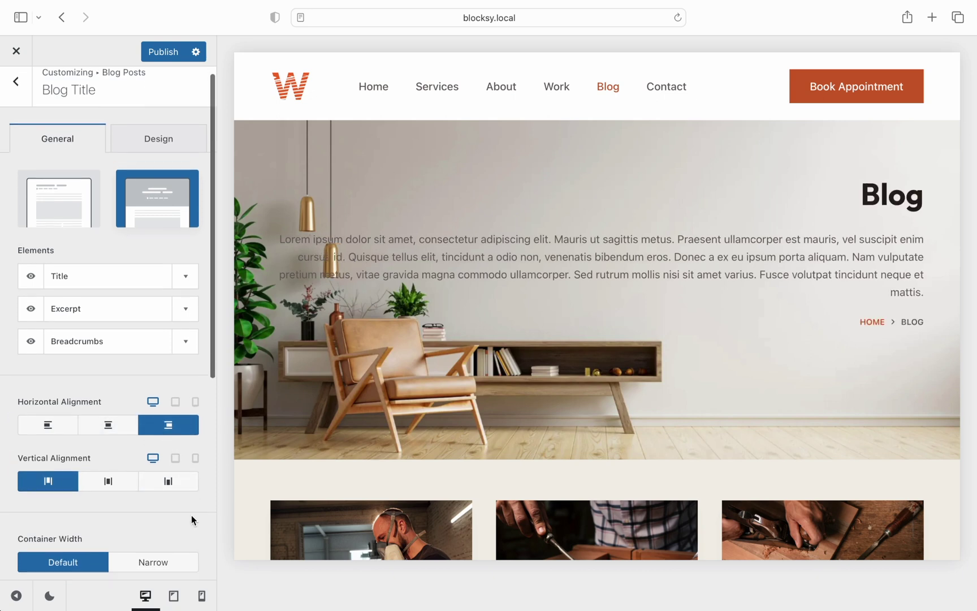
scroll(191, 519, "down", 5)
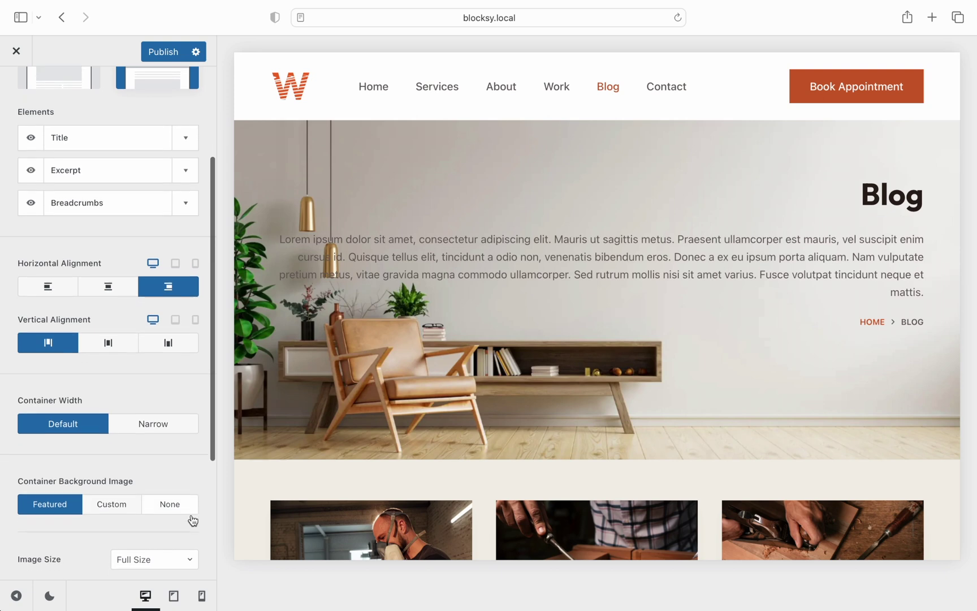
scroll(193, 520, "down", 1)
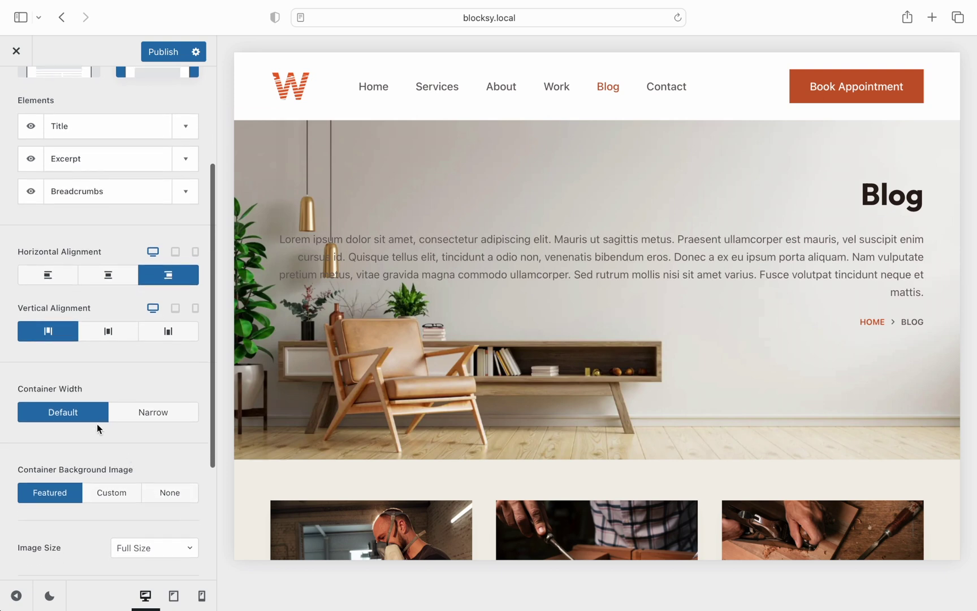
left_click(130, 425)
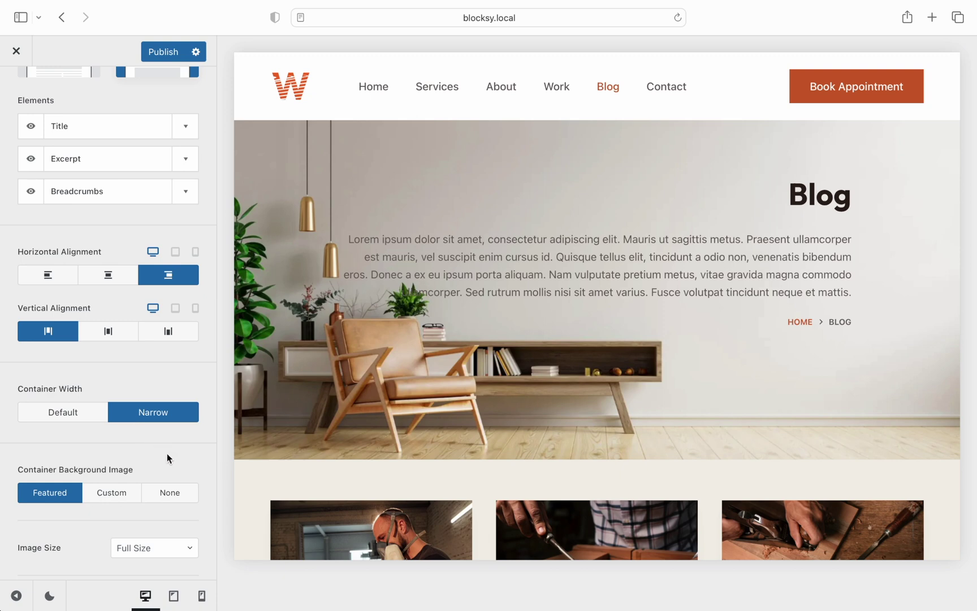
scroll(167, 453, "down", 3)
scroll(167, 454, "down", 1)
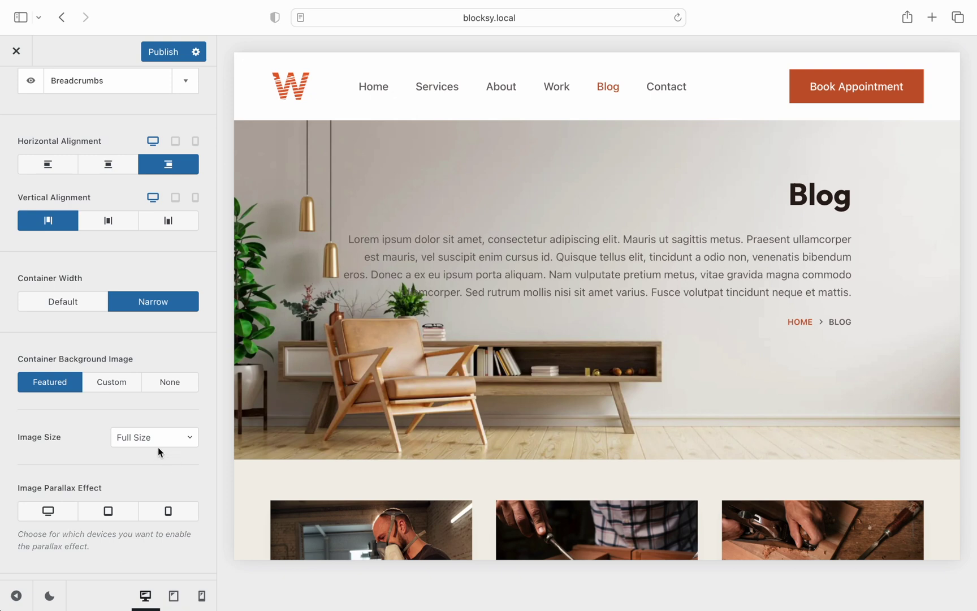
left_click(75, 393)
left_click(179, 446)
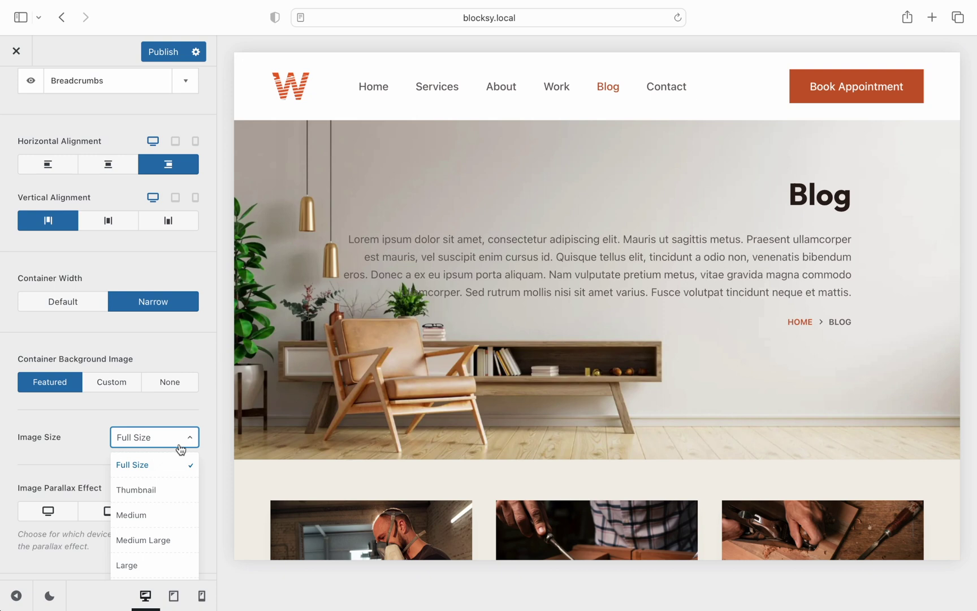
left_click(180, 449)
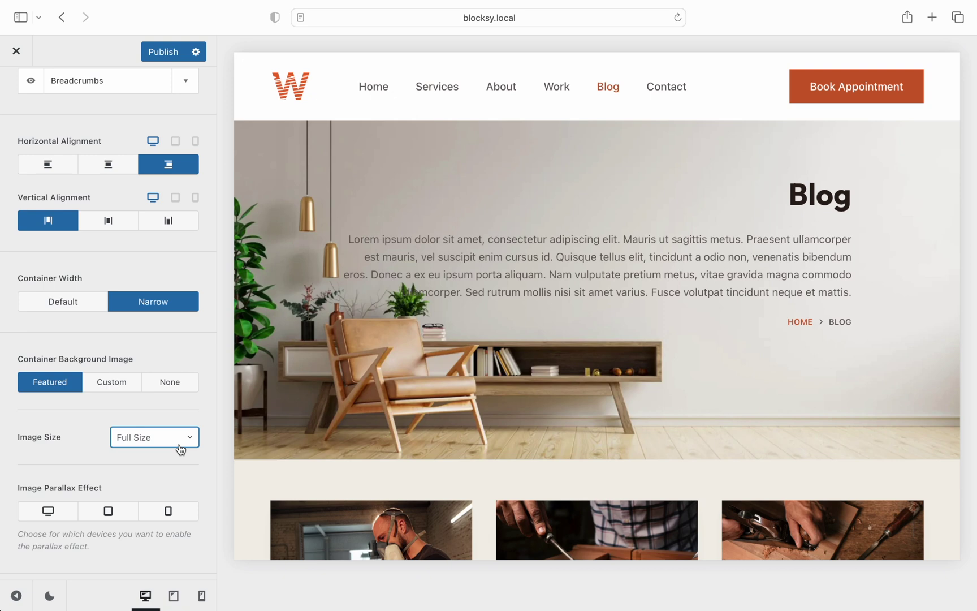
Step: Enable the hero image parallax effect on desktop and set container min height to 590 px
left_click(64, 512)
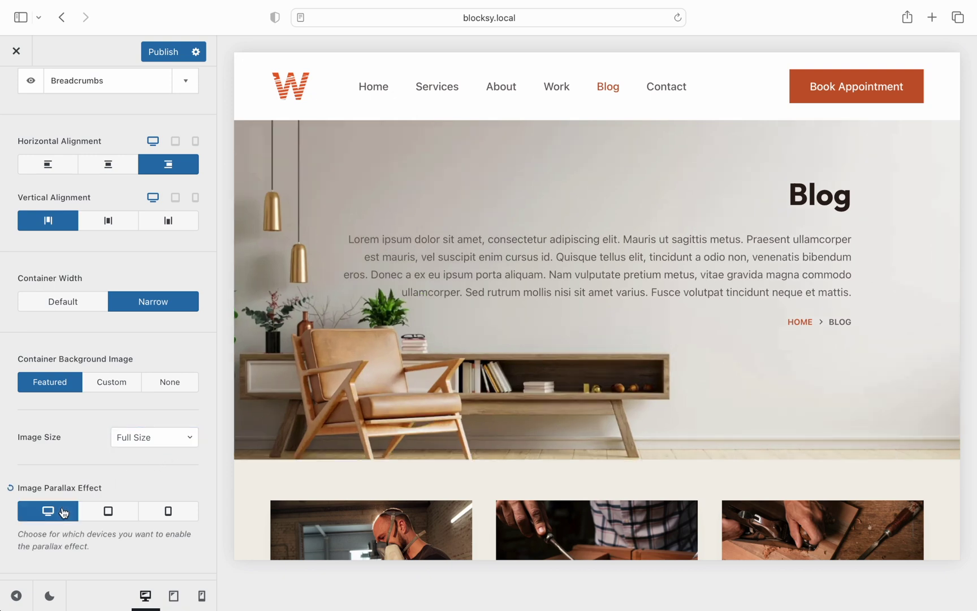
scroll(249, 479, "down", 5)
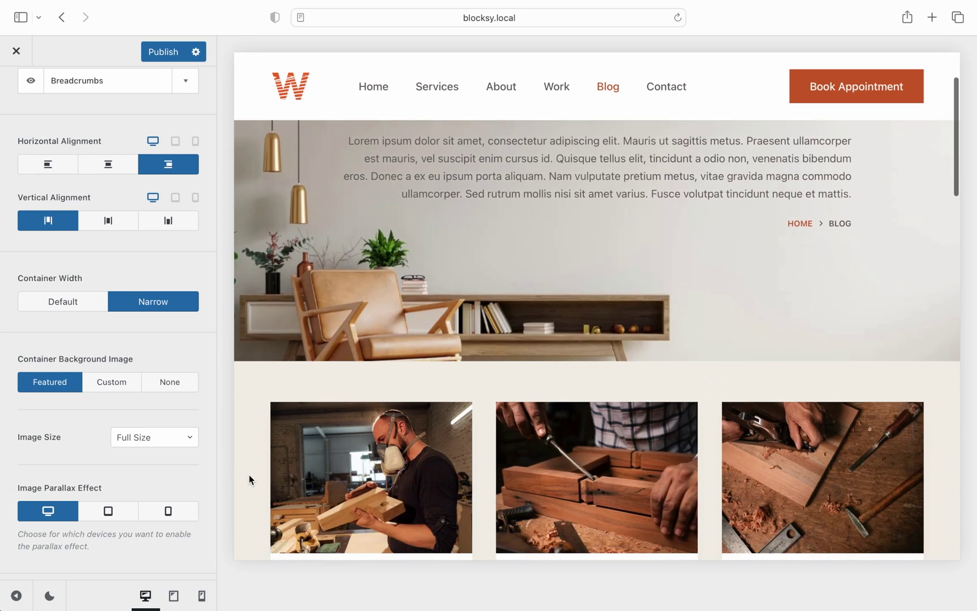
scroll(250, 479, "up", 4)
scroll(249, 474, "up", 1)
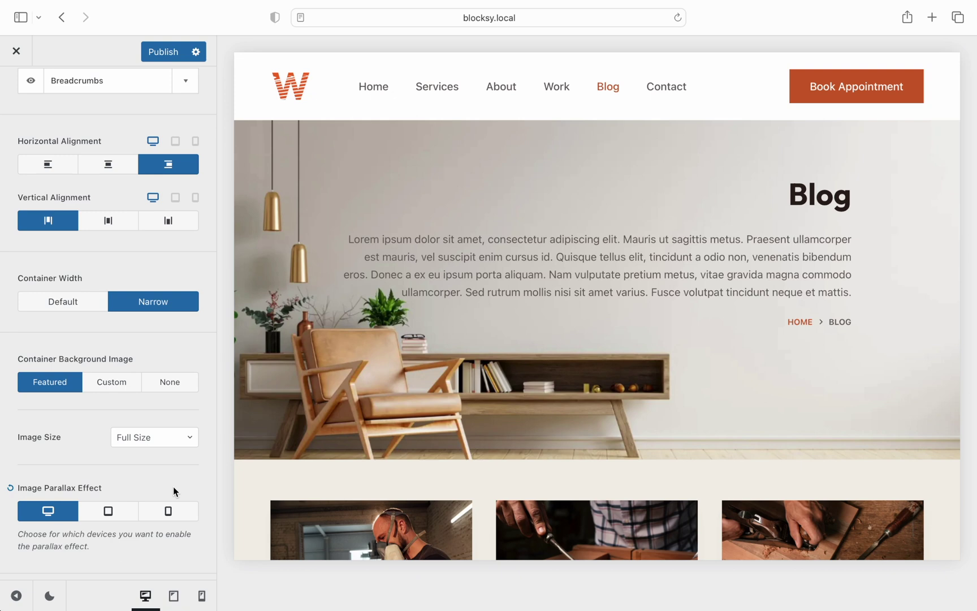
scroll(173, 487, "down", 3)
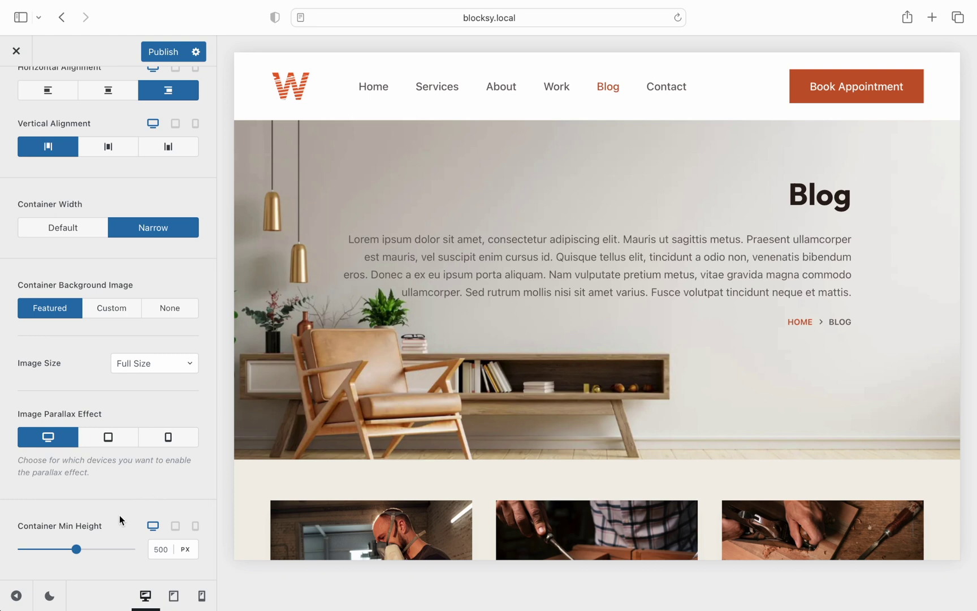
mouse_move(78, 553)
left_mouse_down()
mouse_move(55, 552)
mouse_move(83, 548)
left_mouse_up()
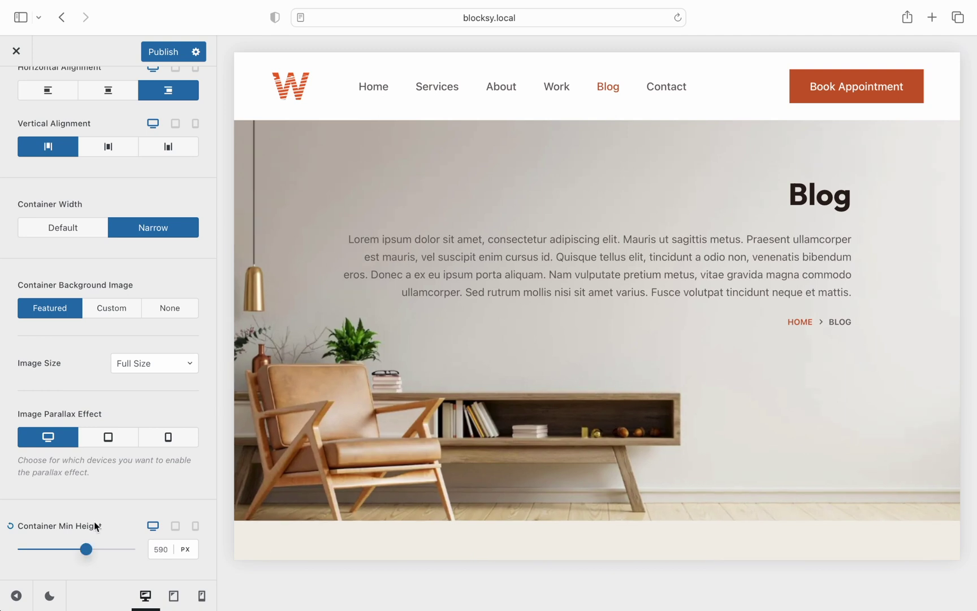
scroll(144, 409, "up", 3)
scroll(143, 409, "up", 3)
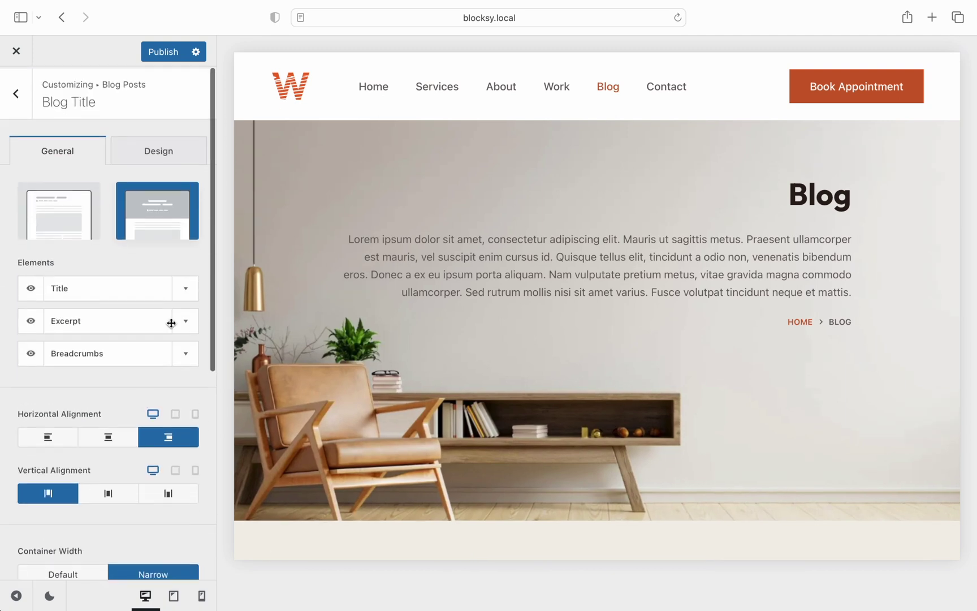
left_click(193, 163)
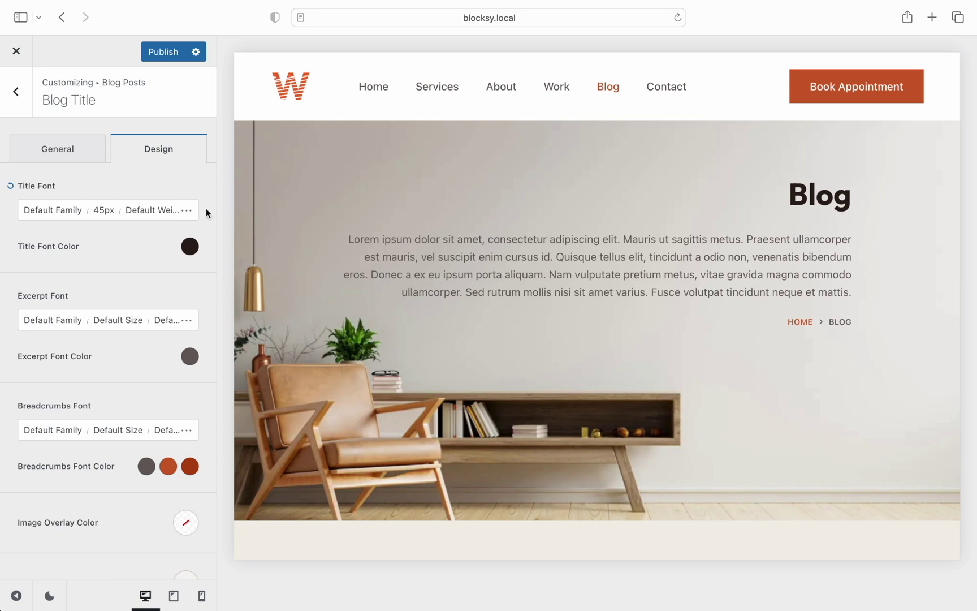
Step: Change the Blog Title font size from 45 px to 35 px
left_click(104, 214)
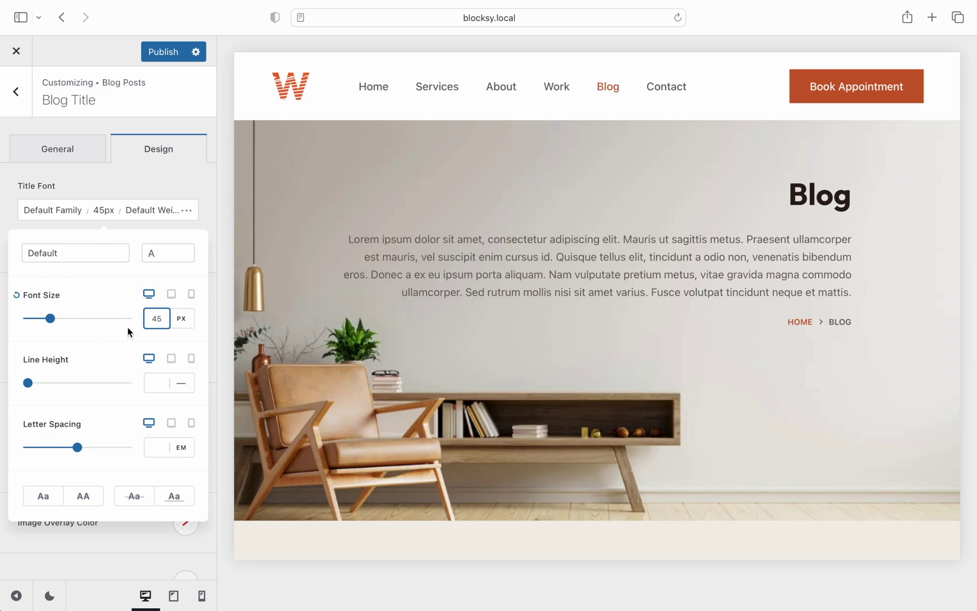
double_click(157, 318)
type("35")
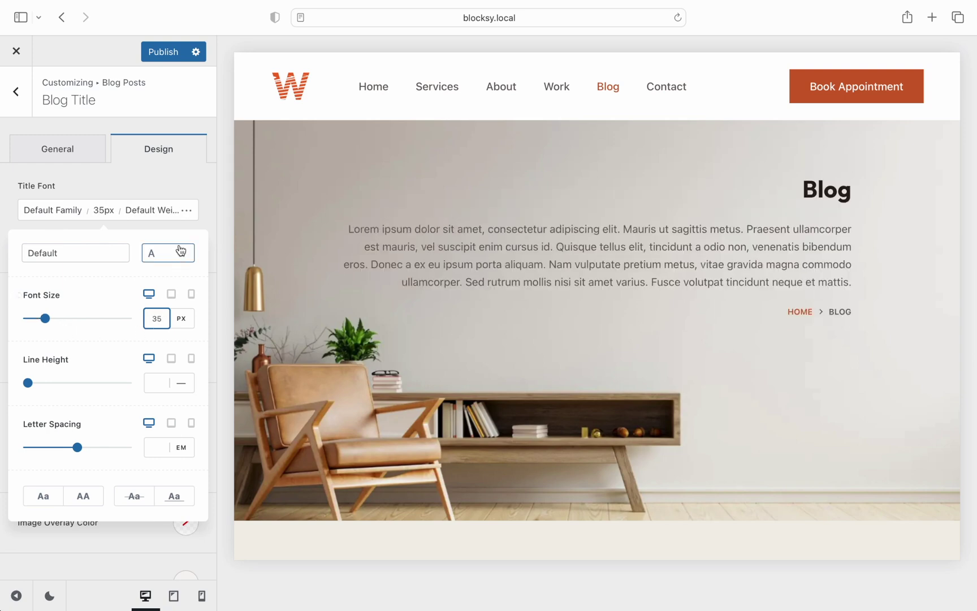
left_click(183, 190)
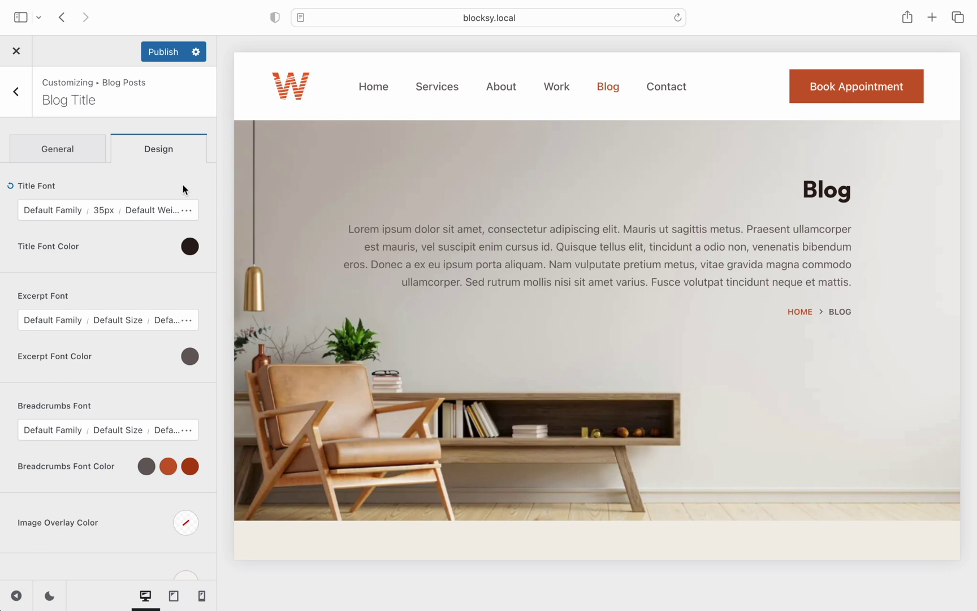
scroll(207, 297, "down", 2)
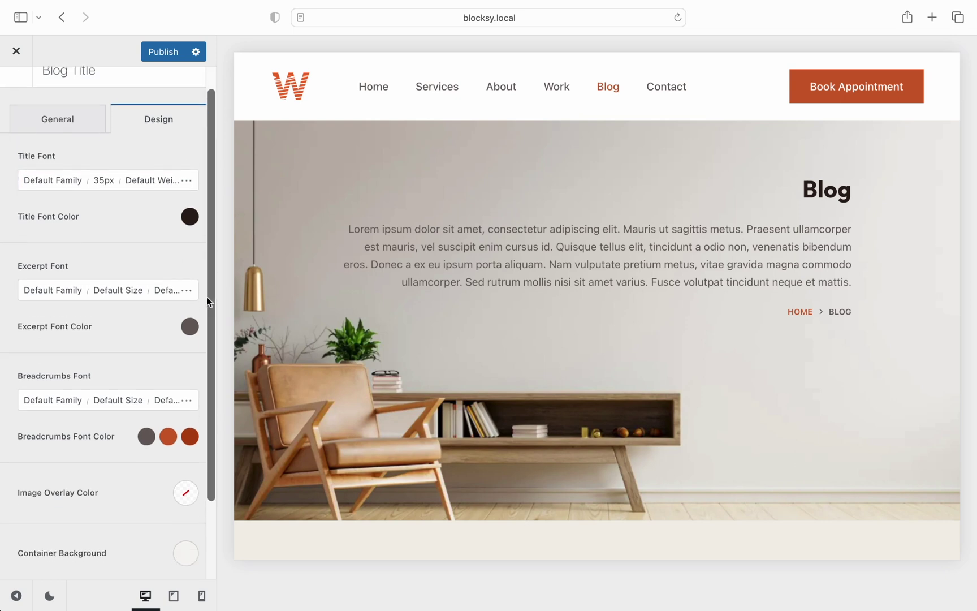
scroll(207, 297, "down", 3)
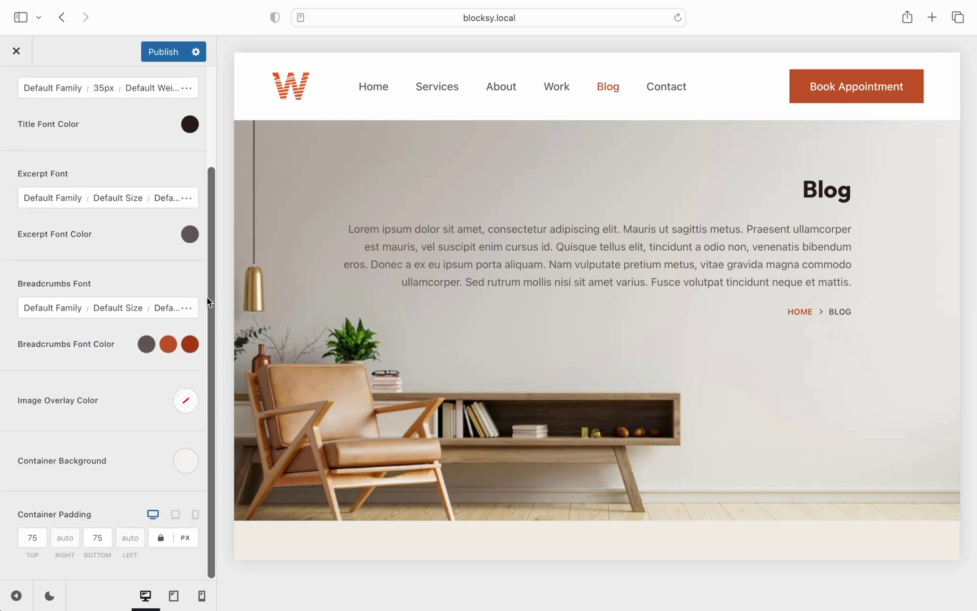
Step: Try a semi-transparent orange image overlay on the hero, then clear it
left_click(182, 407)
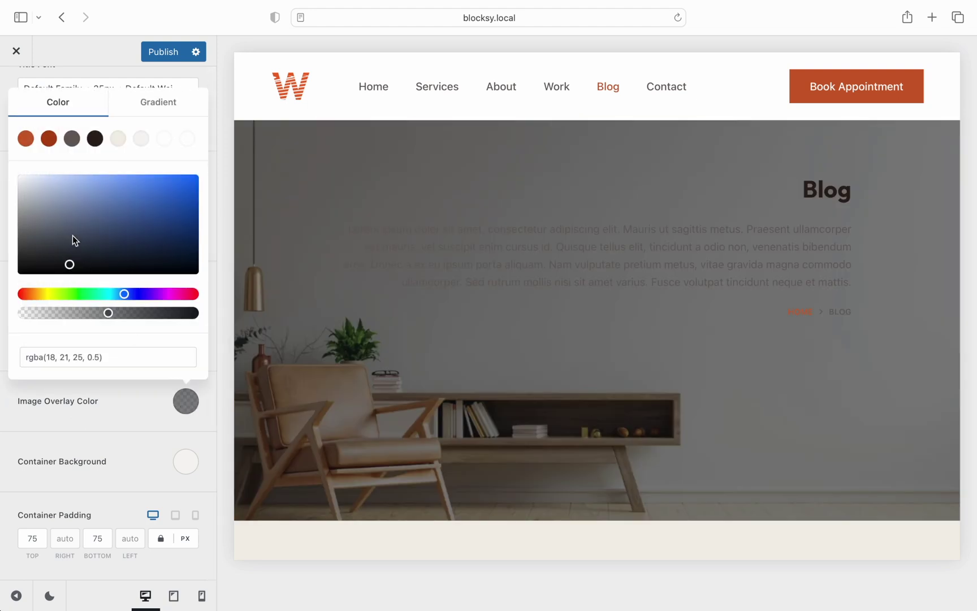
left_click(26, 138)
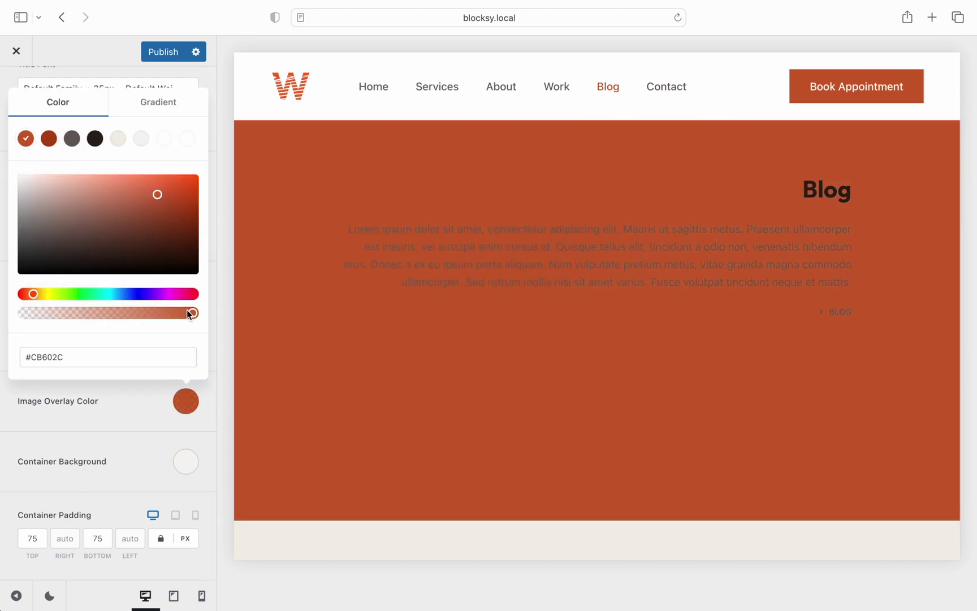
left_click_drag(191, 311, 91, 318)
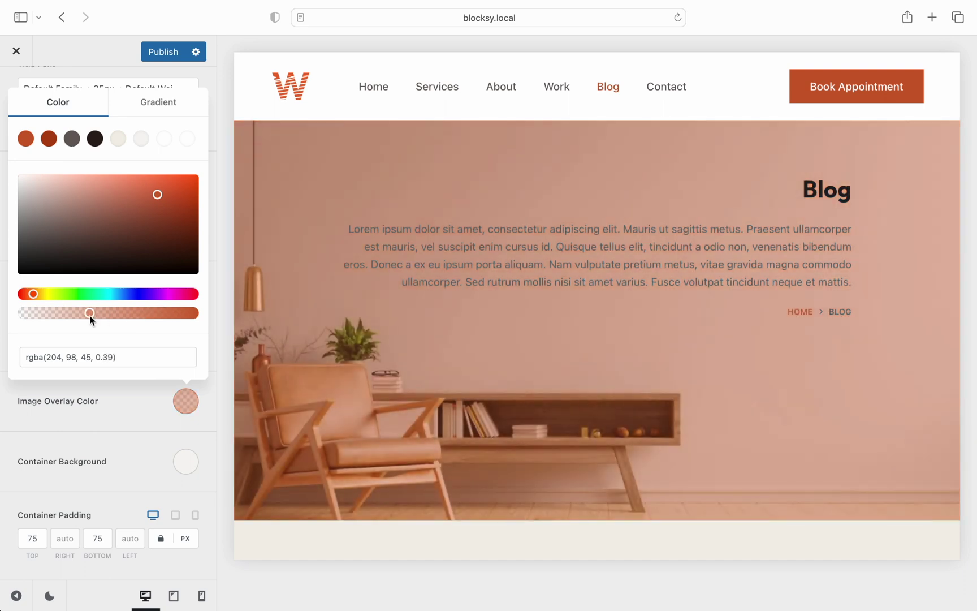
left_click(140, 385)
left_click(11, 402)
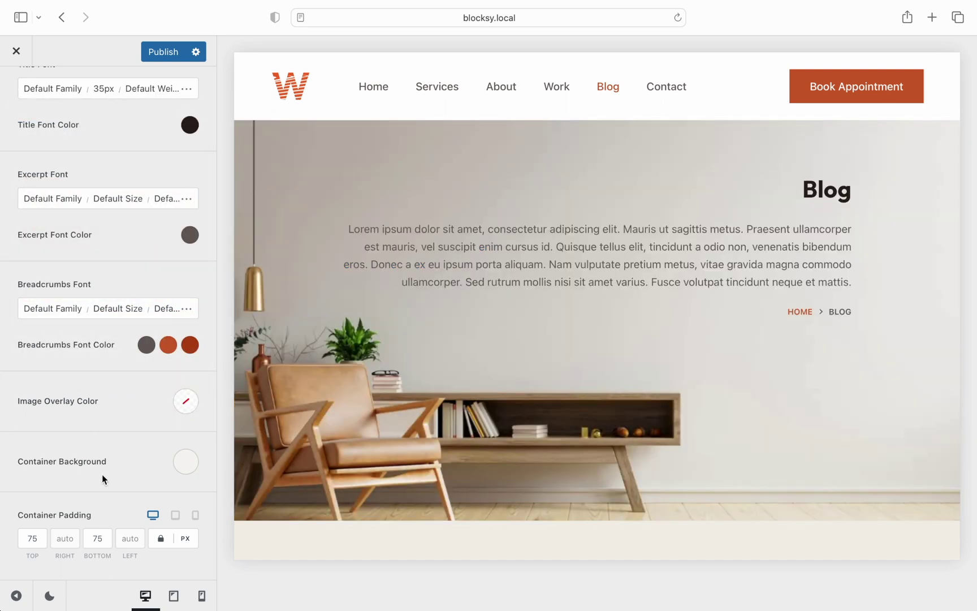
Step: Preview gradient and image container backgrounds, then return to plain colour
left_click(186, 467)
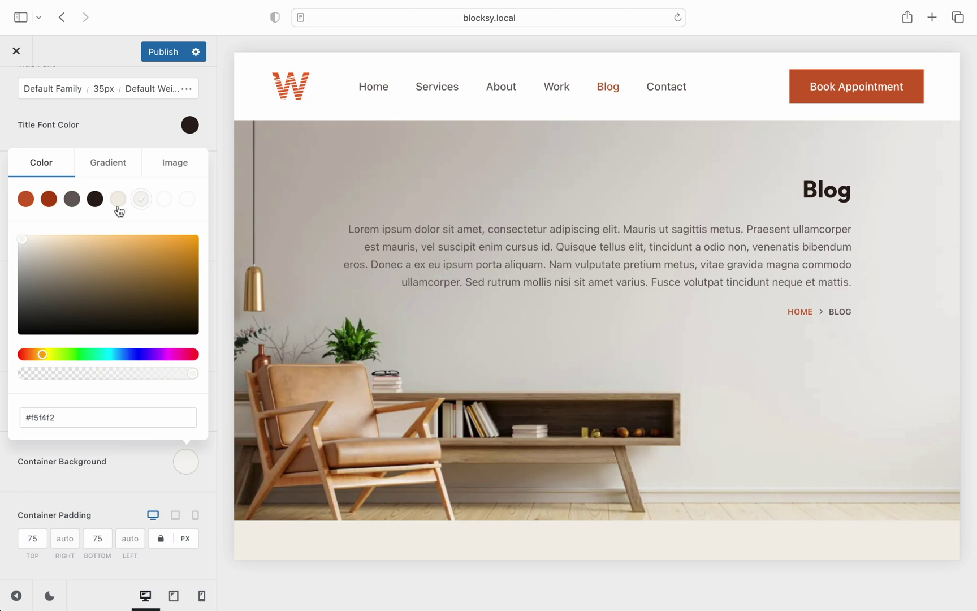
left_click(108, 172)
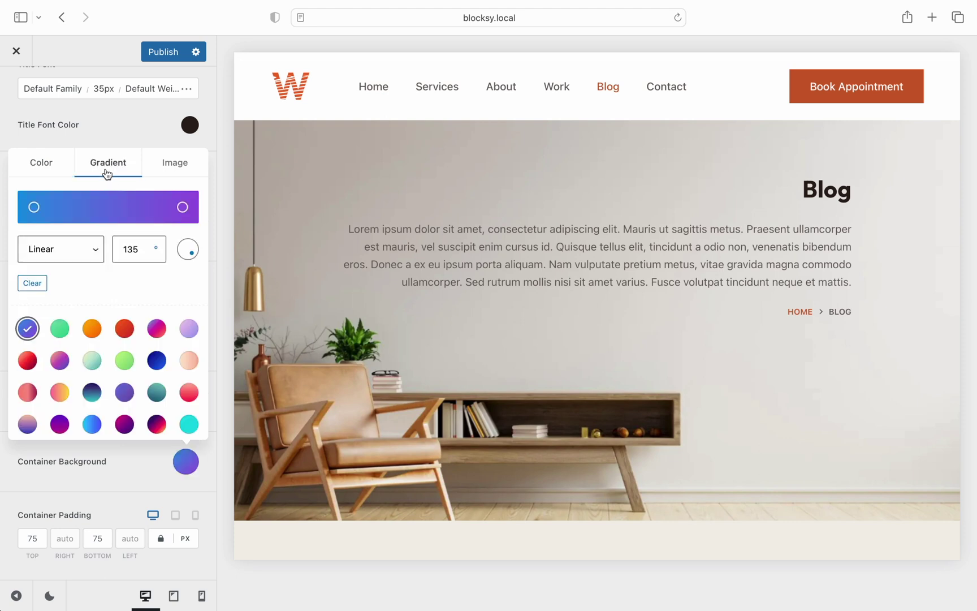
left_click(156, 176)
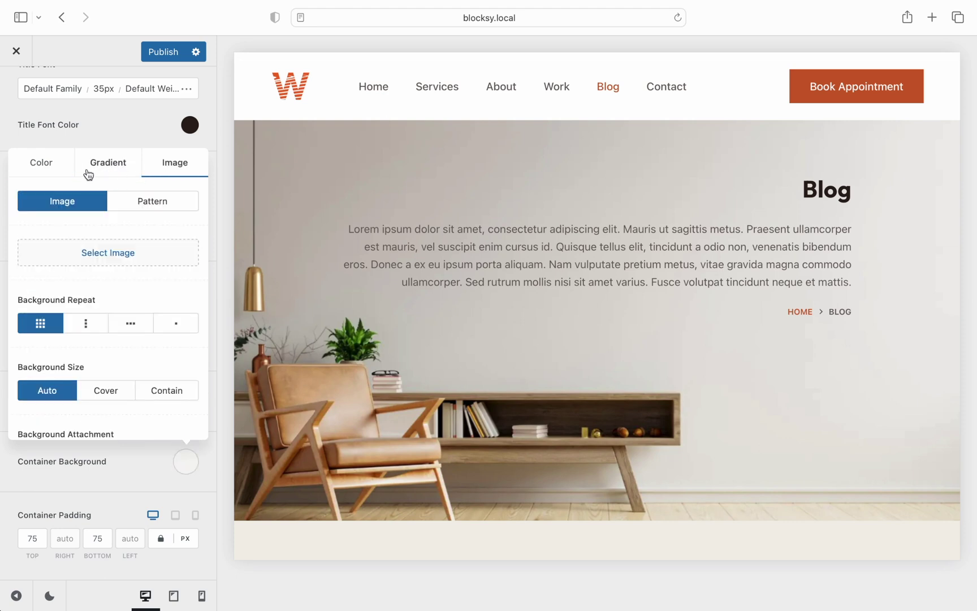
left_click(67, 170)
left_click(108, 144)
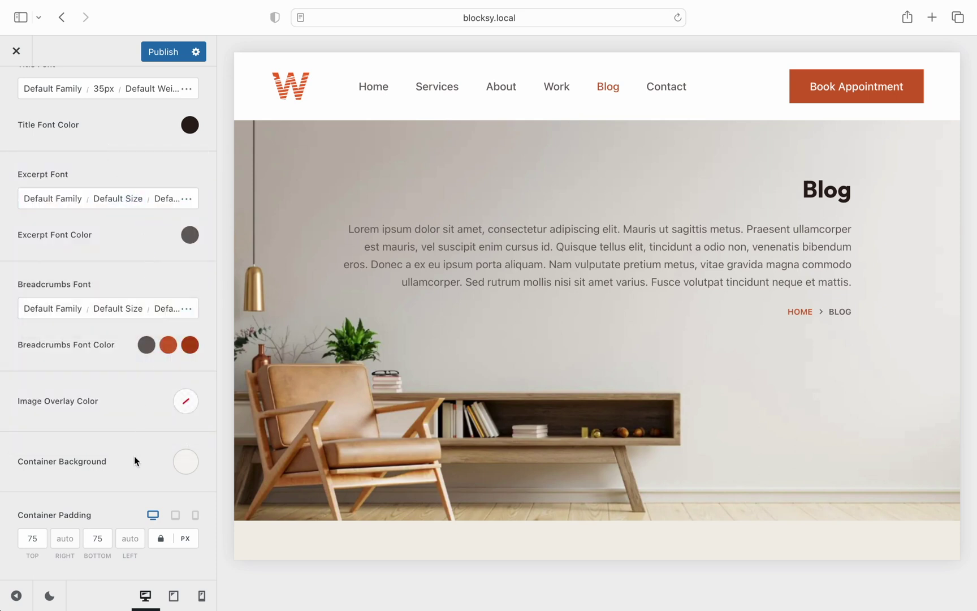
Step: Set the container padding top and bottom to 50 px
double_click(107, 537)
type("50")
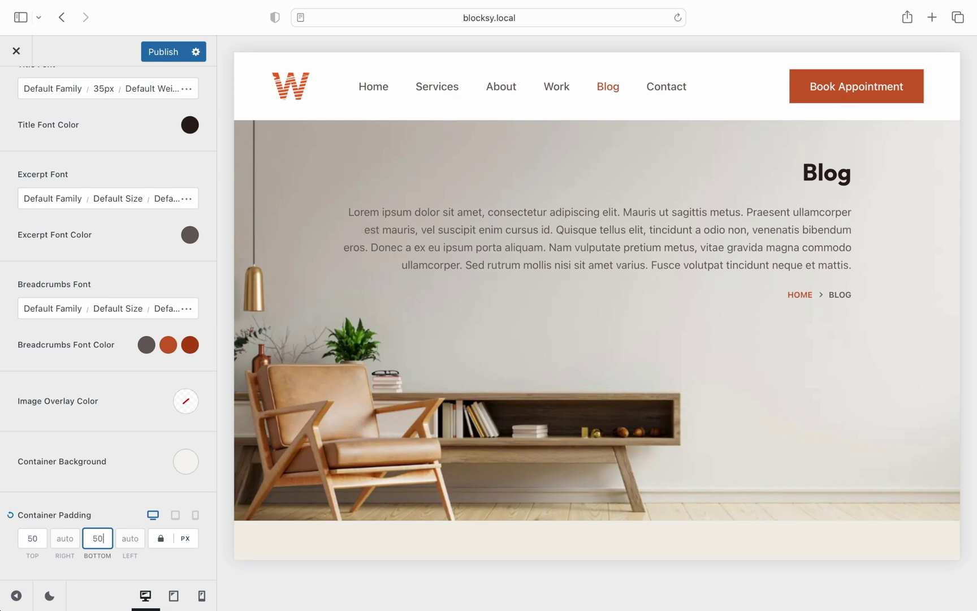
left_click(135, 417)
scroll(134, 417, "up", 10)
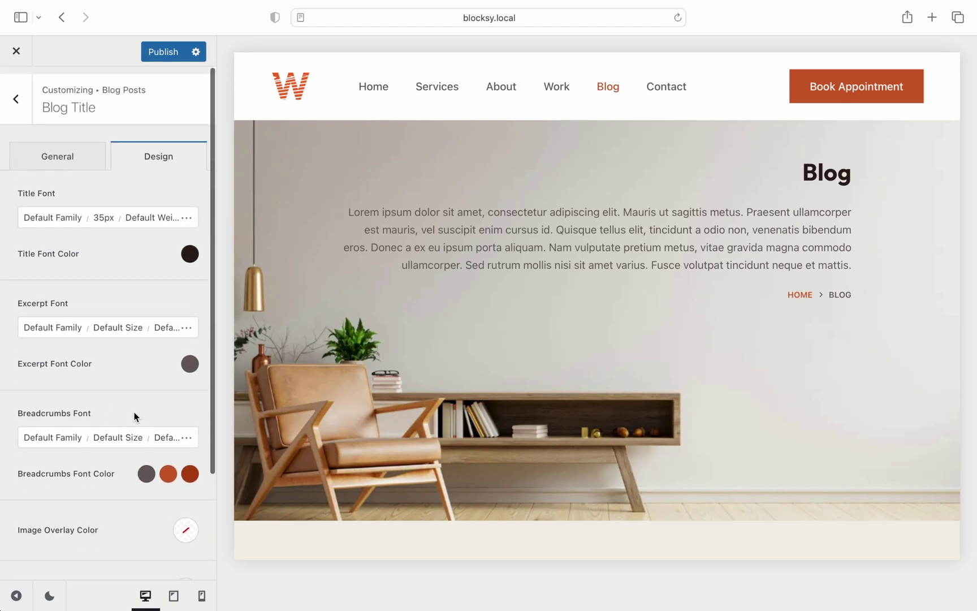
Step: Return to Blog Posts and preview the Simple and Classic blog structures
left_click(21, 110)
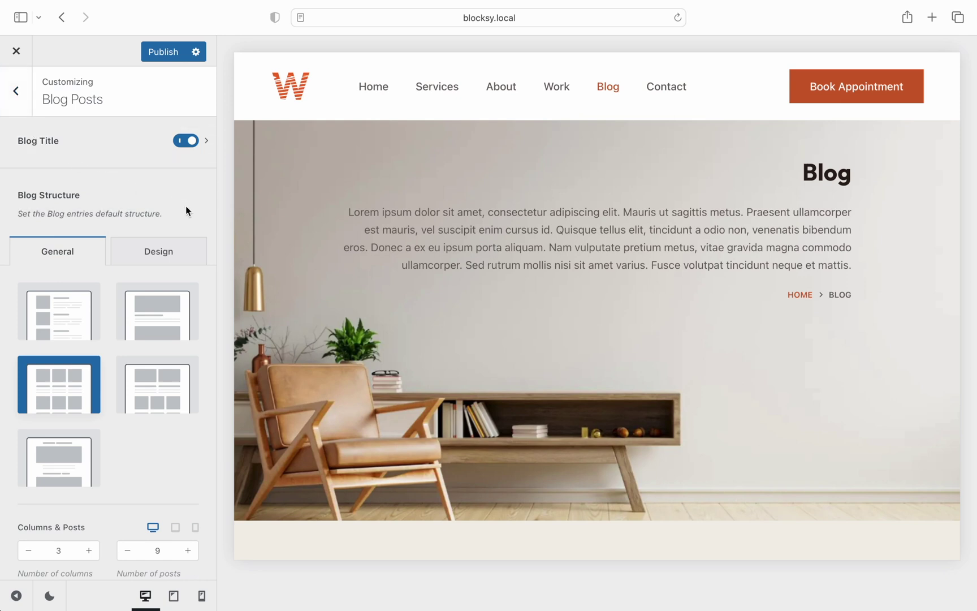
scroll(271, 232, "down", 6)
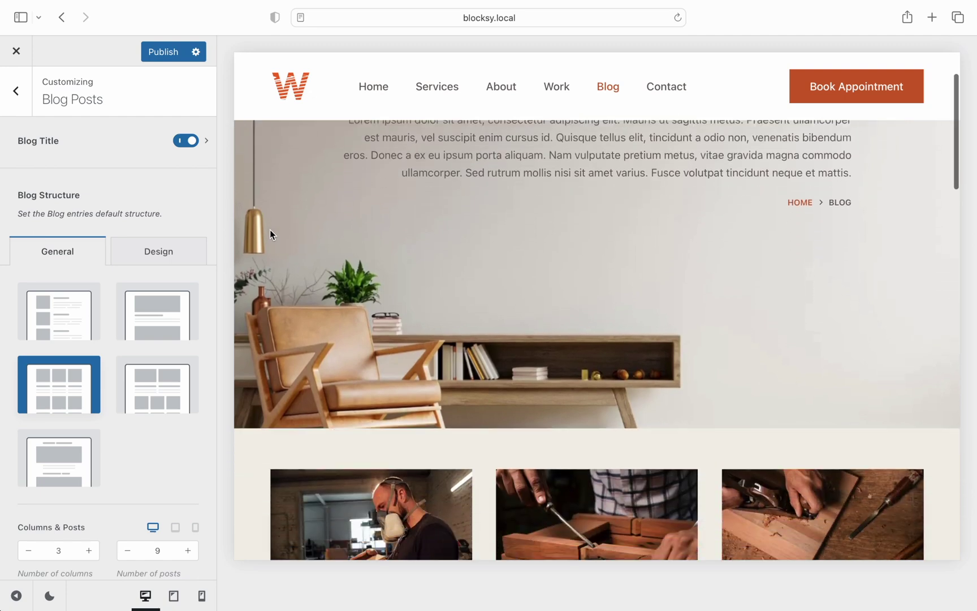
scroll(269, 230, "down", 2)
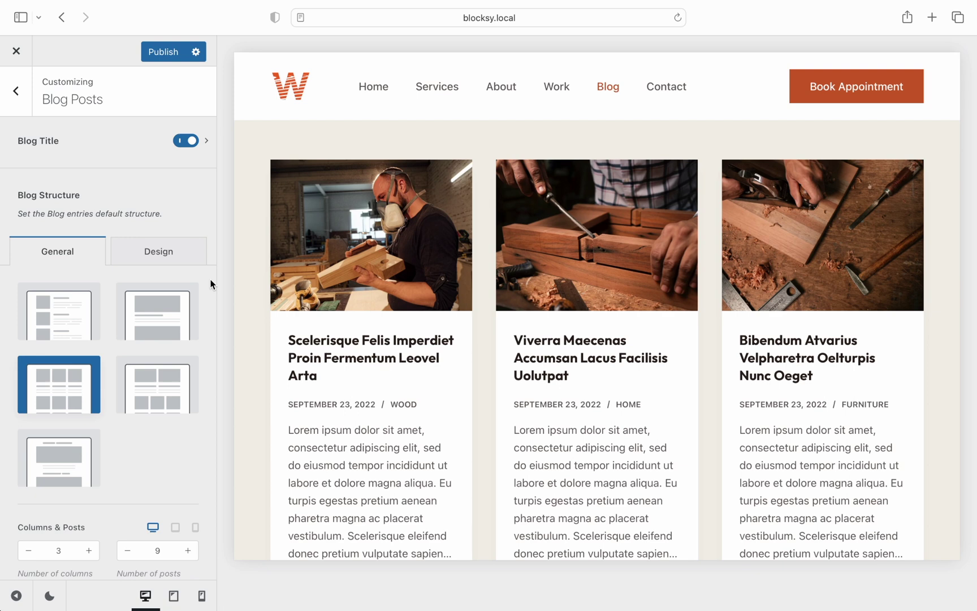
left_click(86, 323)
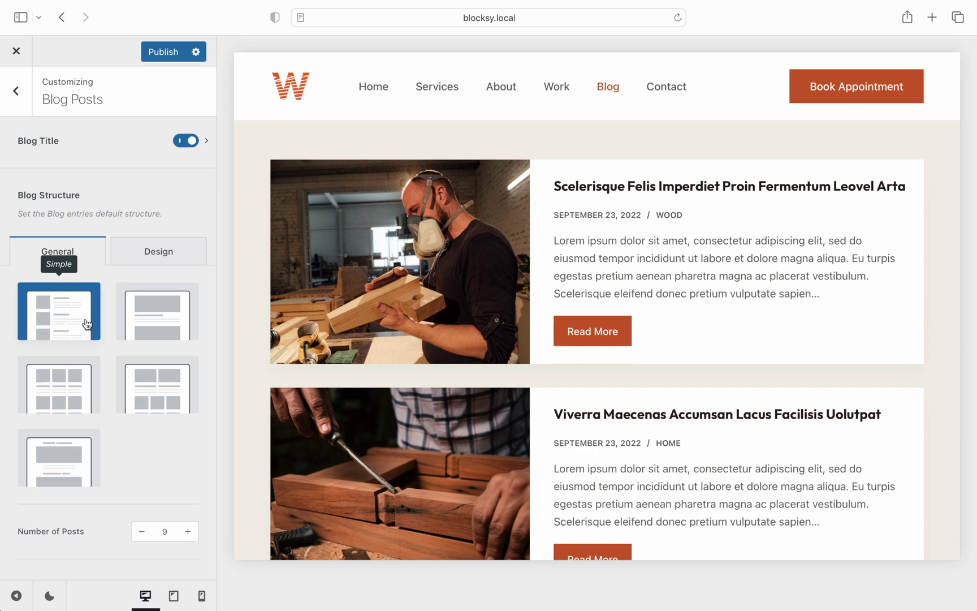
left_click(161, 322)
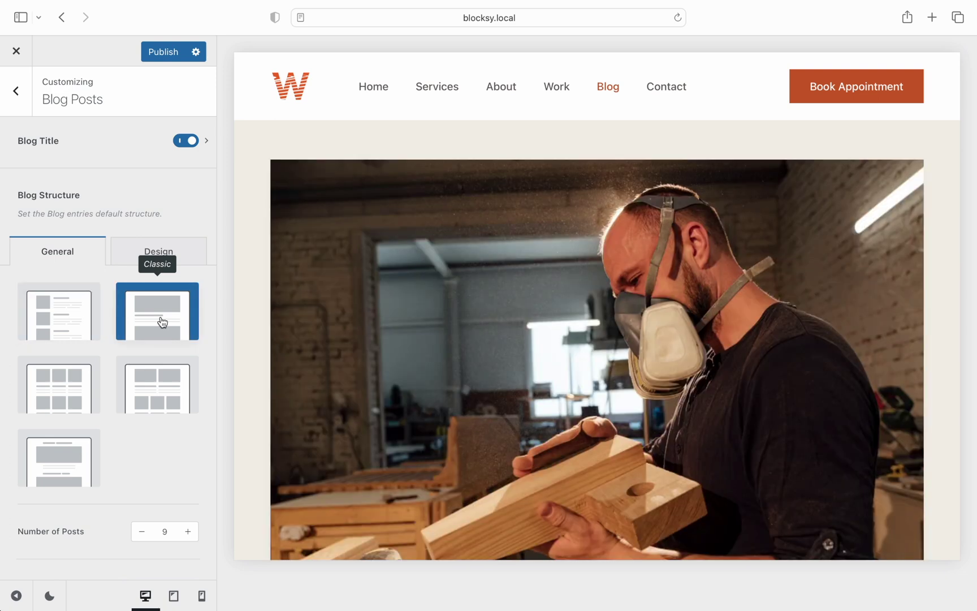
scroll(247, 317, "down", 7)
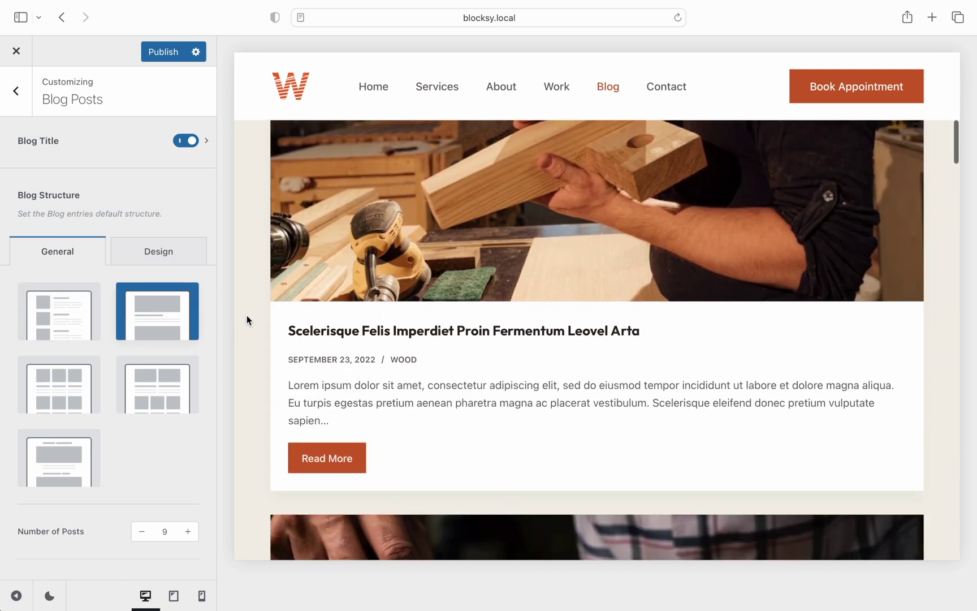
scroll(247, 316, "up", 6)
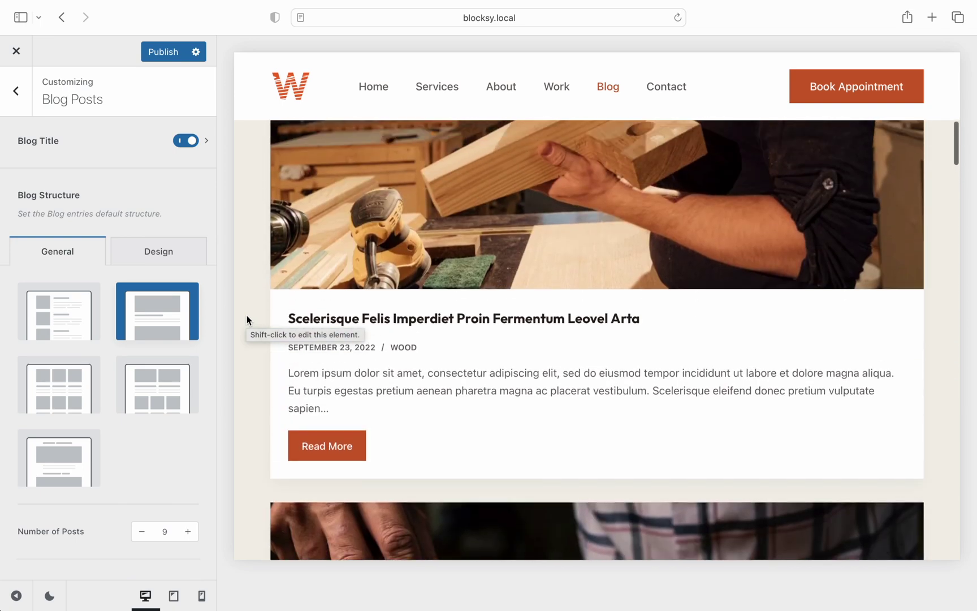
scroll(246, 316, "up", 2)
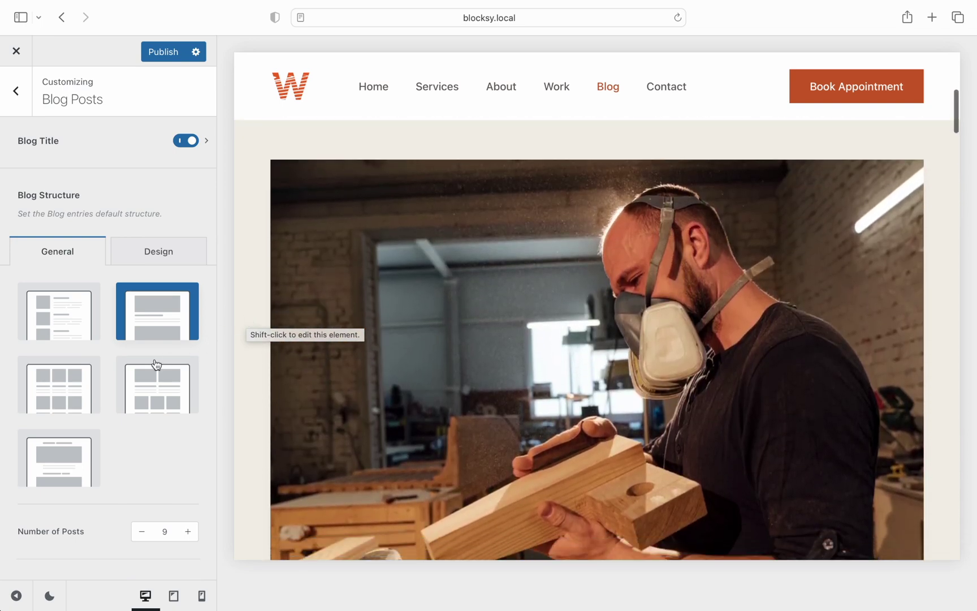
Step: Preview Grid, Enhanced Grid and Gutenberg structures, then settle on the Grid structure
left_click(81, 395)
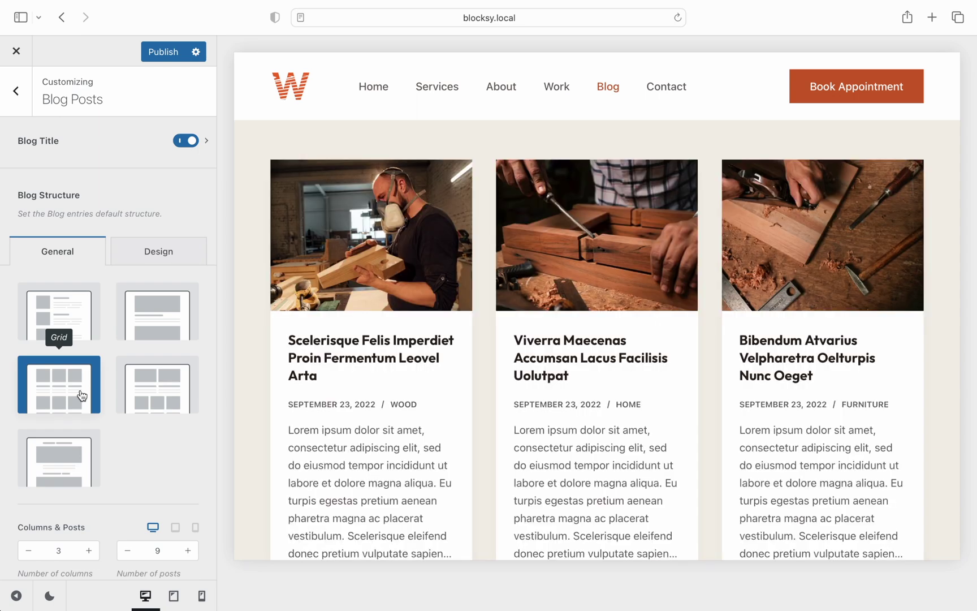
left_click(146, 388)
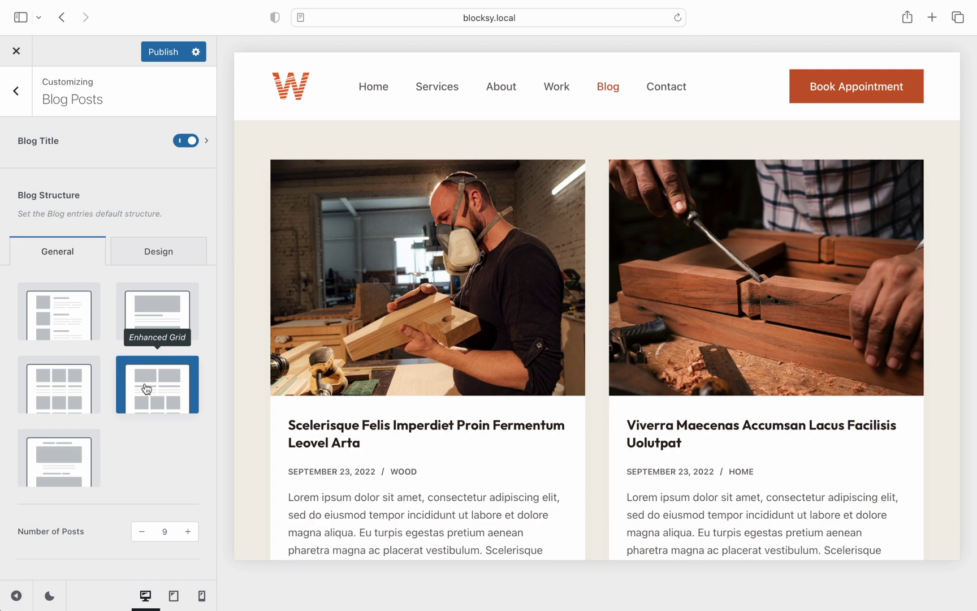
left_click(79, 461)
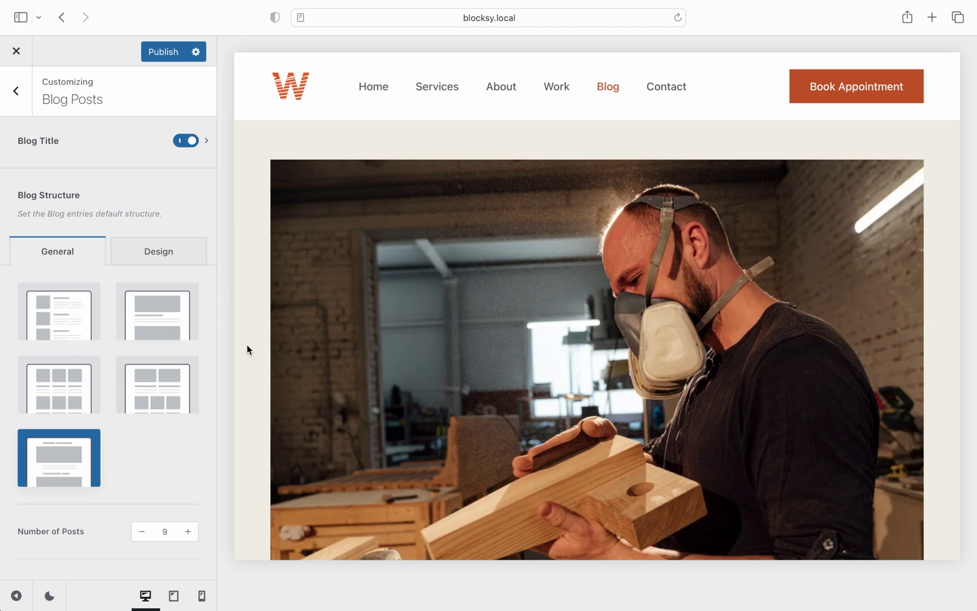
scroll(246, 345, "down", 10)
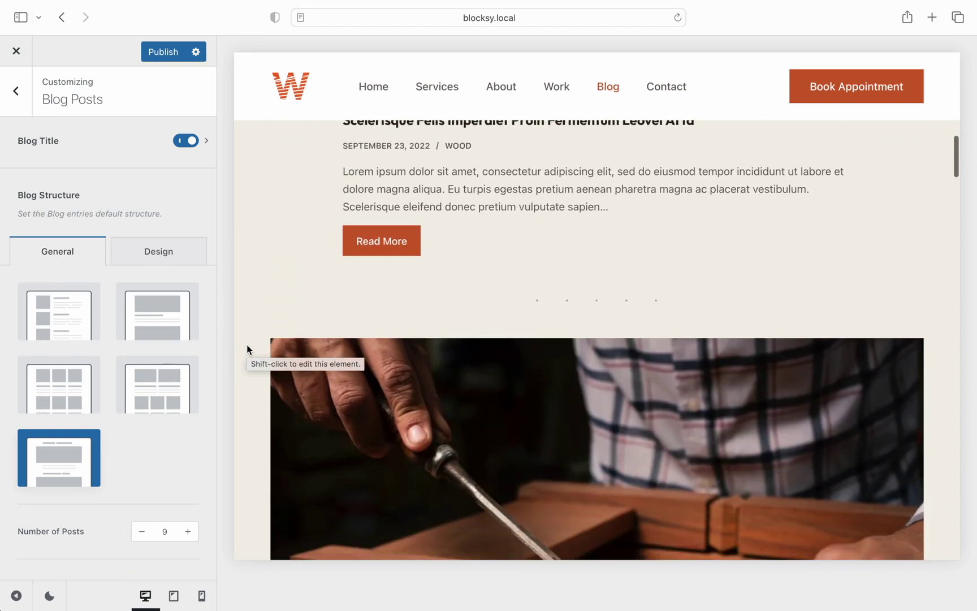
scroll(246, 345, "up", 7)
scroll(246, 346, "up", 4)
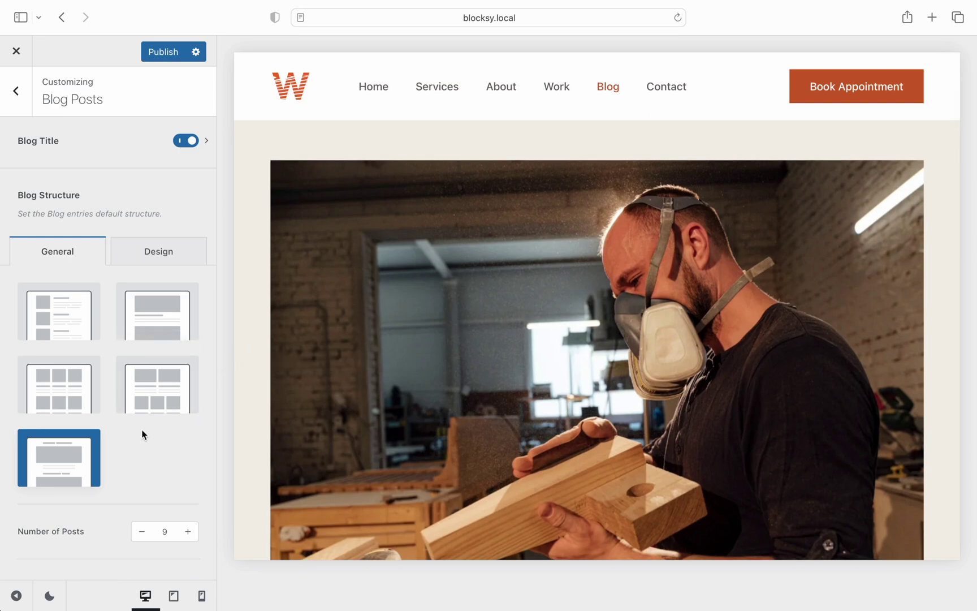
left_click(95, 408)
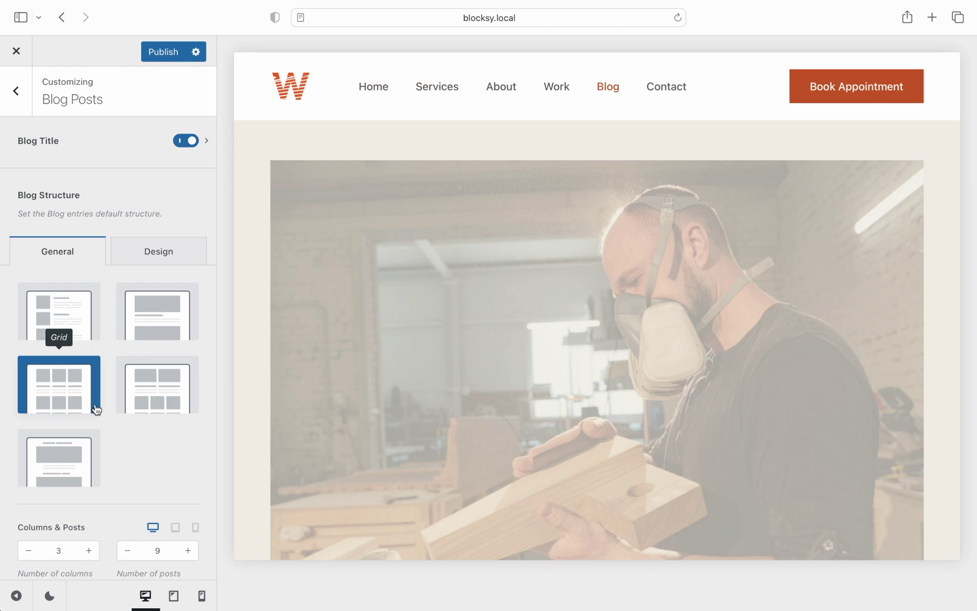
scroll(170, 441, "down", 5)
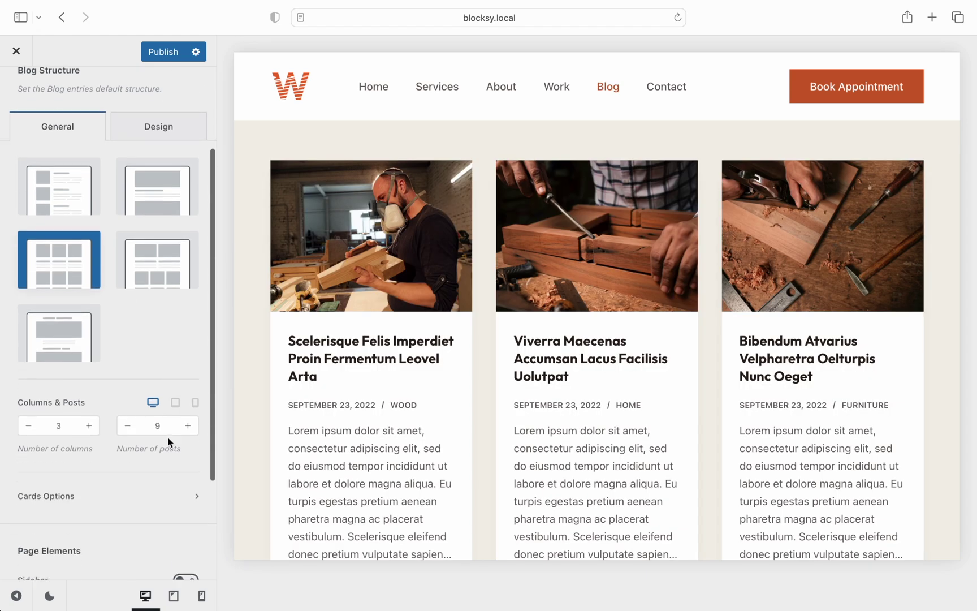
scroll(169, 442, "down", 2)
left_click(186, 461)
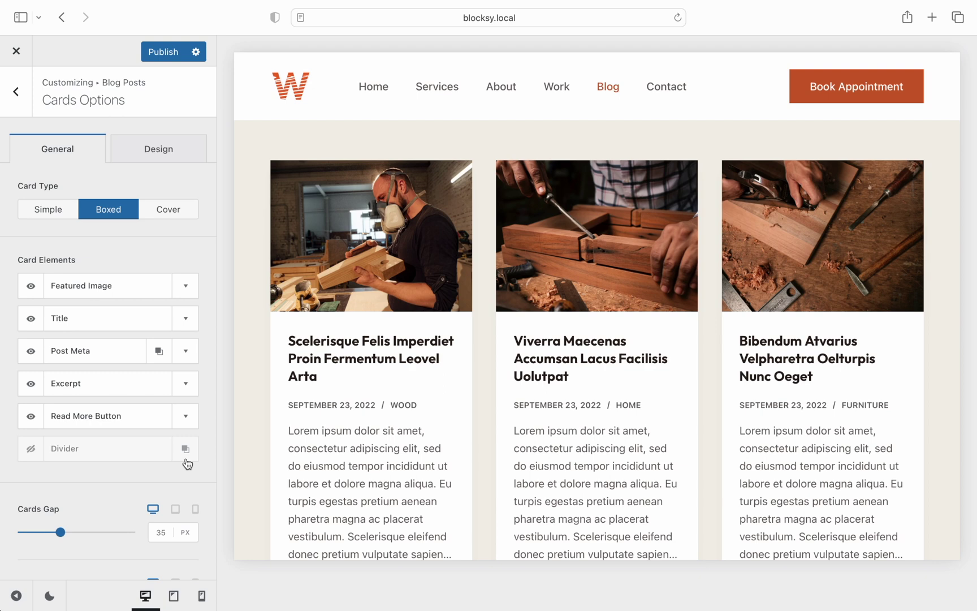
Step: Try Simple and Cover card types, keep cards Boxed, and expand Read More Button options
left_click(53, 219)
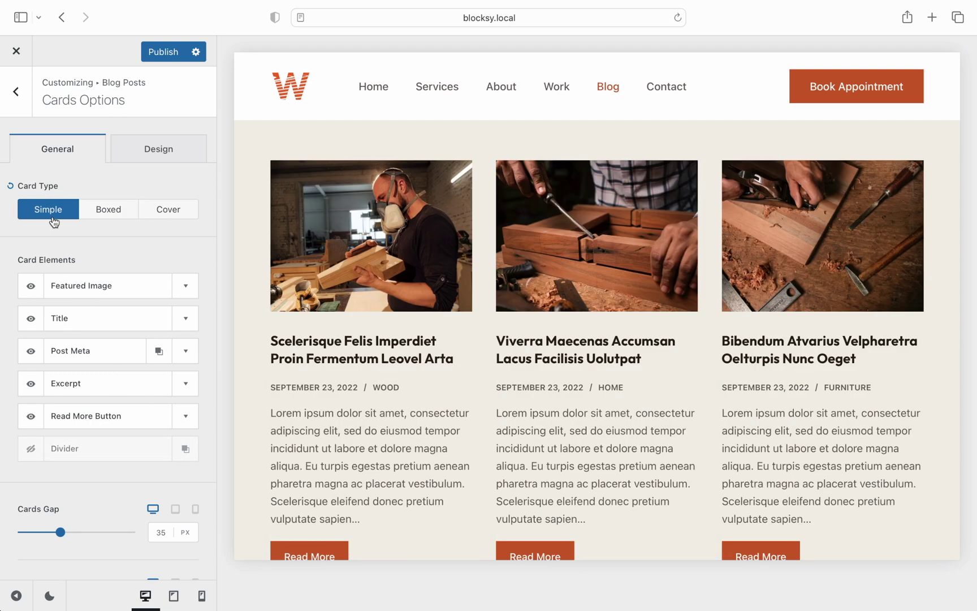
left_click(118, 215)
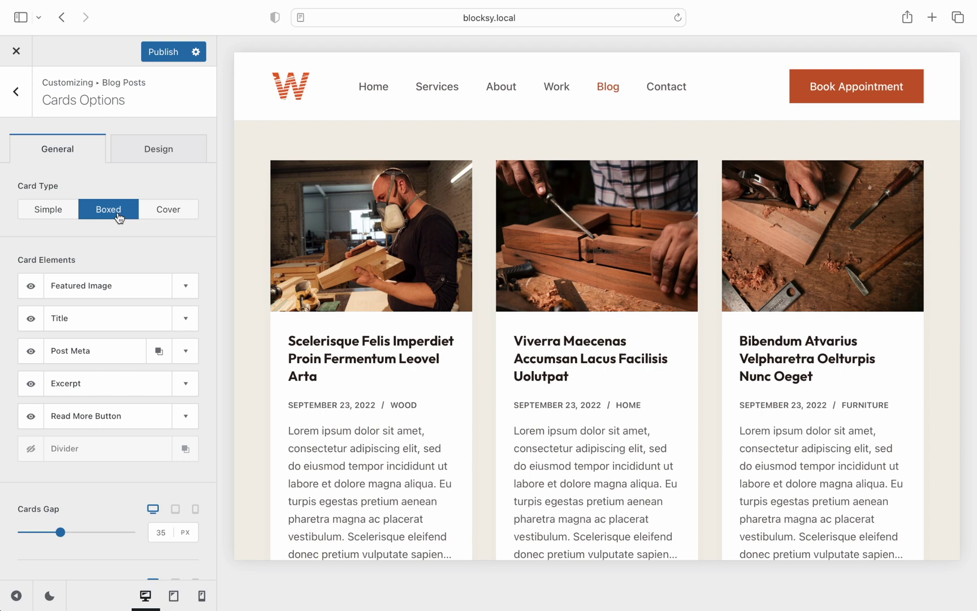
left_click(159, 221)
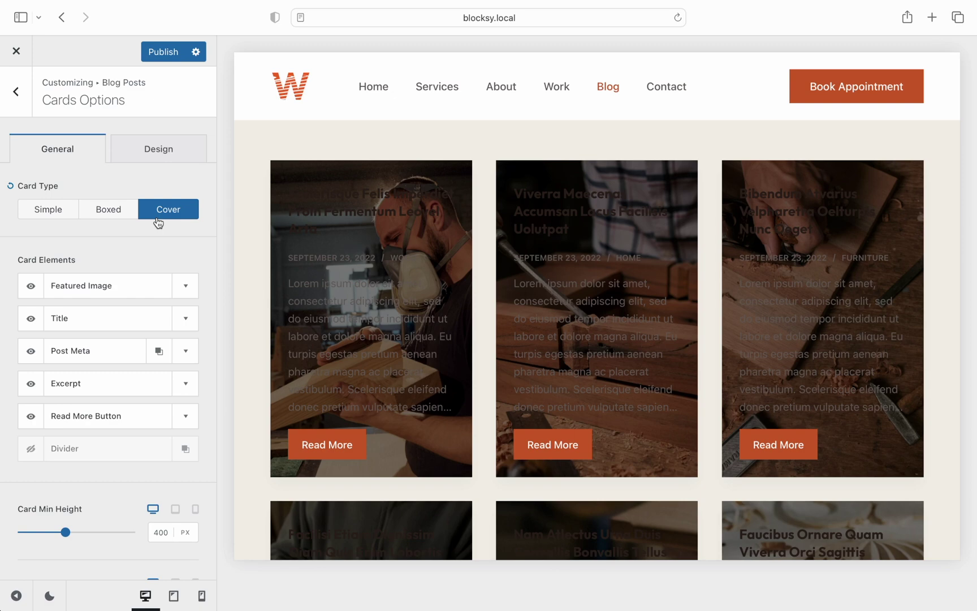
left_click(131, 220)
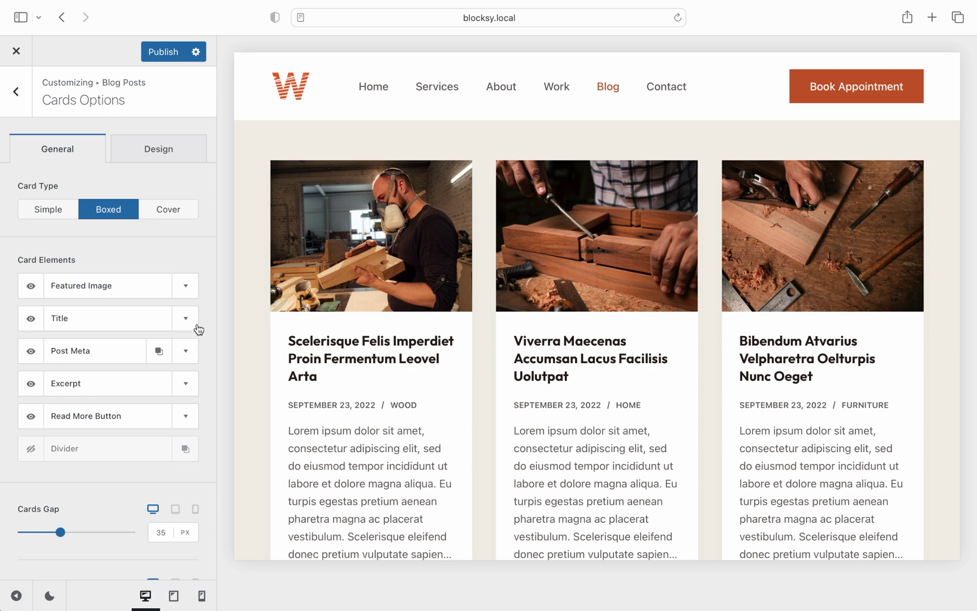
left_click(187, 417)
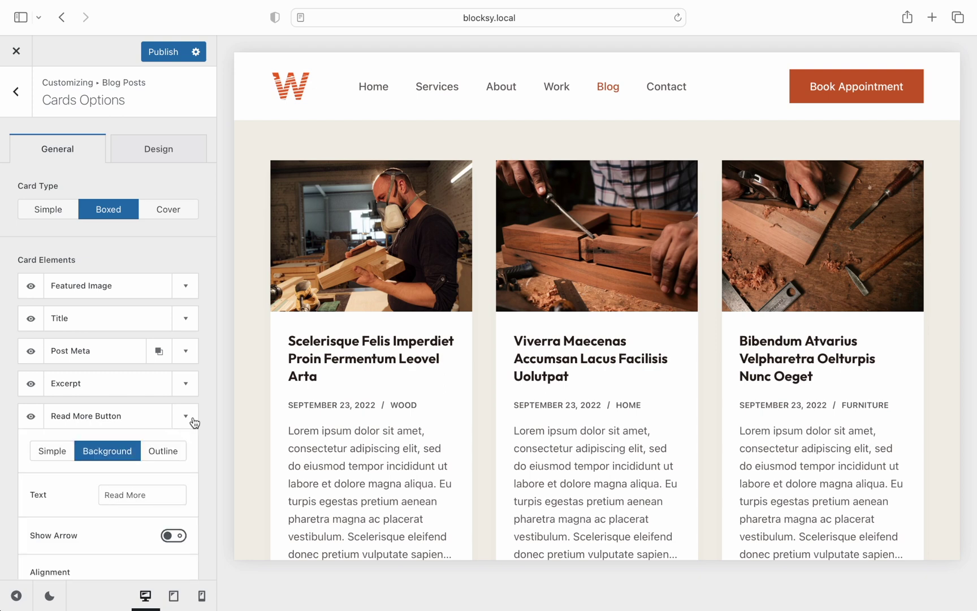
Step: Hide the card excerpt and move Post Meta above the Title
left_click(192, 421)
left_click(33, 385)
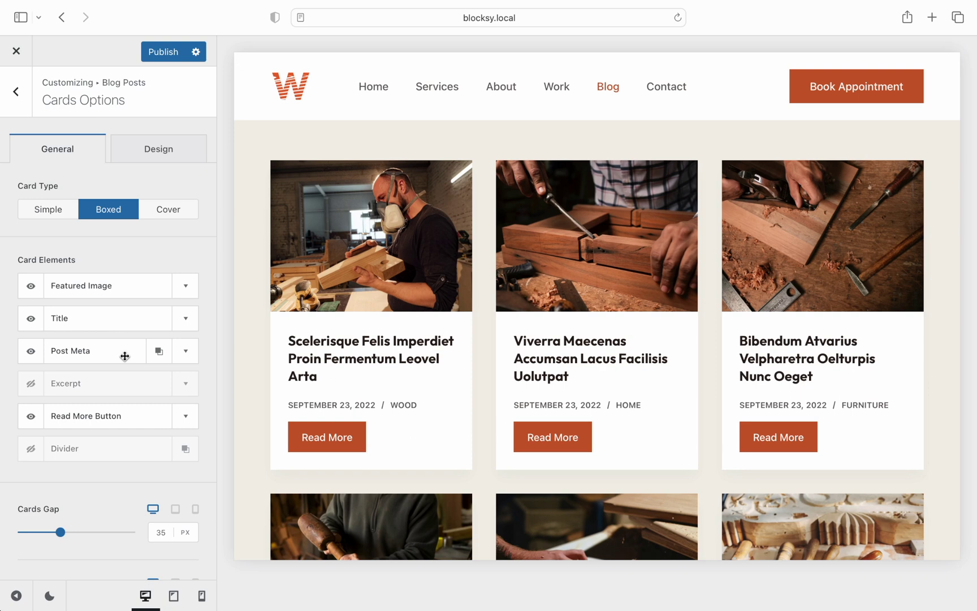
left_click_drag(125, 355, 125, 323)
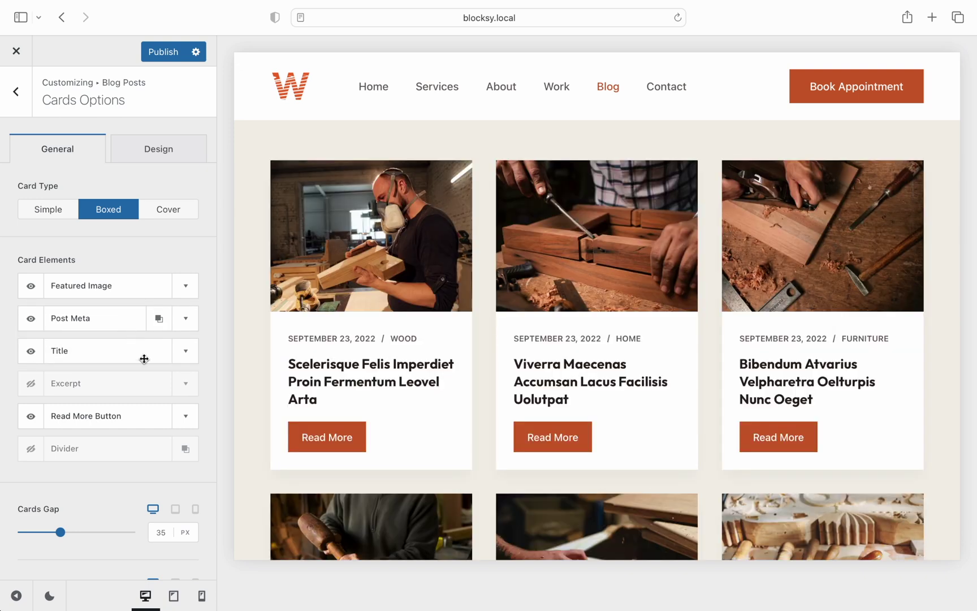
scroll(196, 477, "down", 2)
scroll(195, 478, "down", 4)
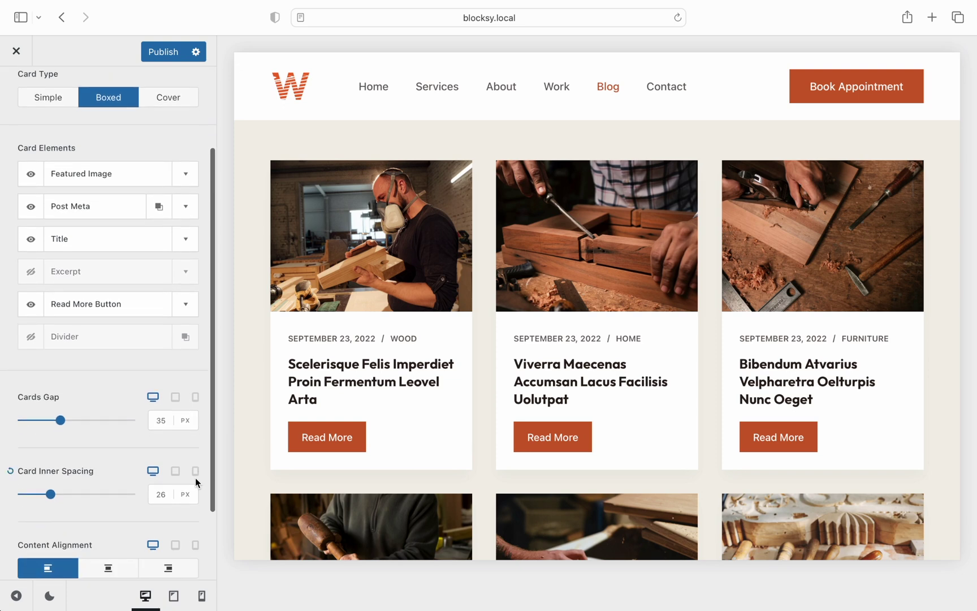
Step: Set Cards Gap to 50 px and Card Inner Spacing to 30 px, keeping content left-aligned
mouse_move(61, 423)
left_mouse_down()
mouse_move(40, 421)
mouse_move(76, 420)
left_mouse_up()
mouse_move(50, 494)
left_mouse_down()
mouse_move(41, 494)
mouse_move(55, 494)
left_mouse_up()
scroll(113, 512, "down", 1)
scroll(114, 514, "down", 3)
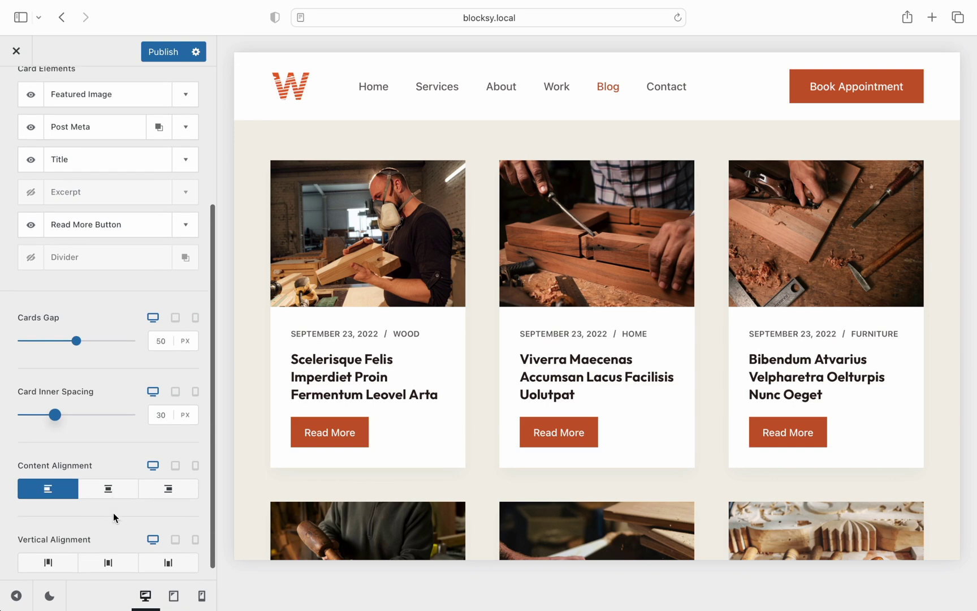
left_click(109, 490)
left_click(163, 490)
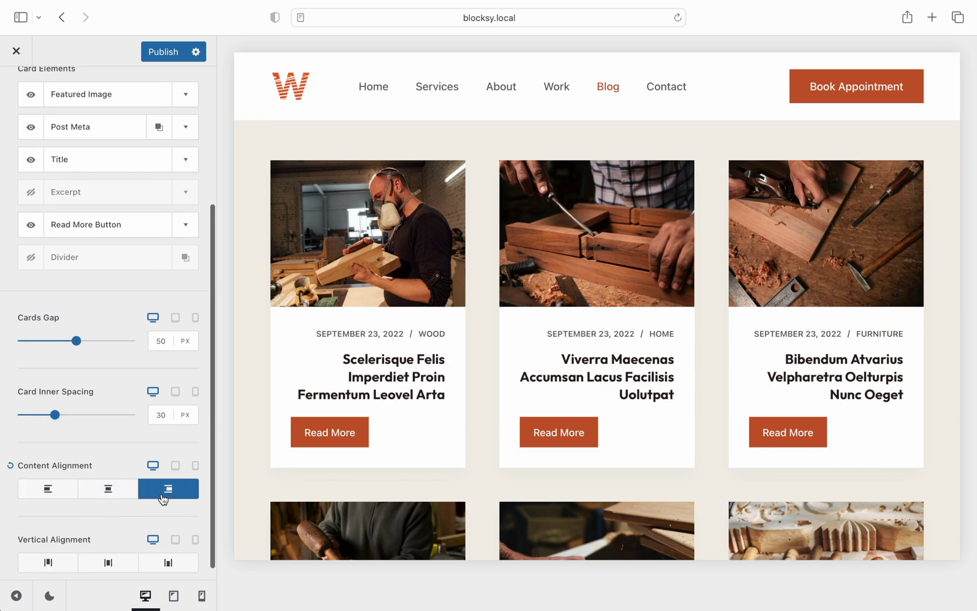
left_click(70, 493)
scroll(169, 513, "down", 1)
scroll(175, 513, "up", 10)
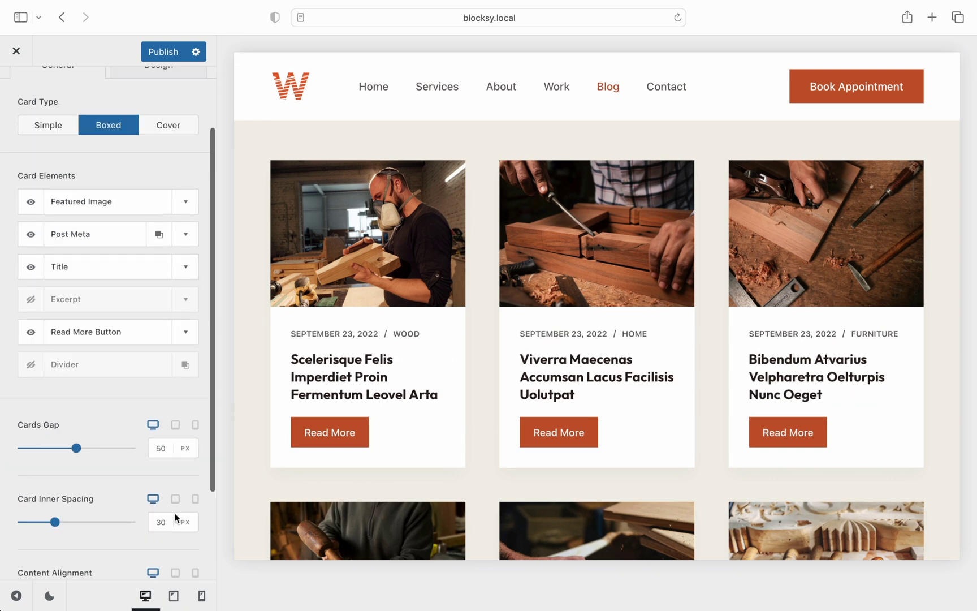
left_click(184, 166)
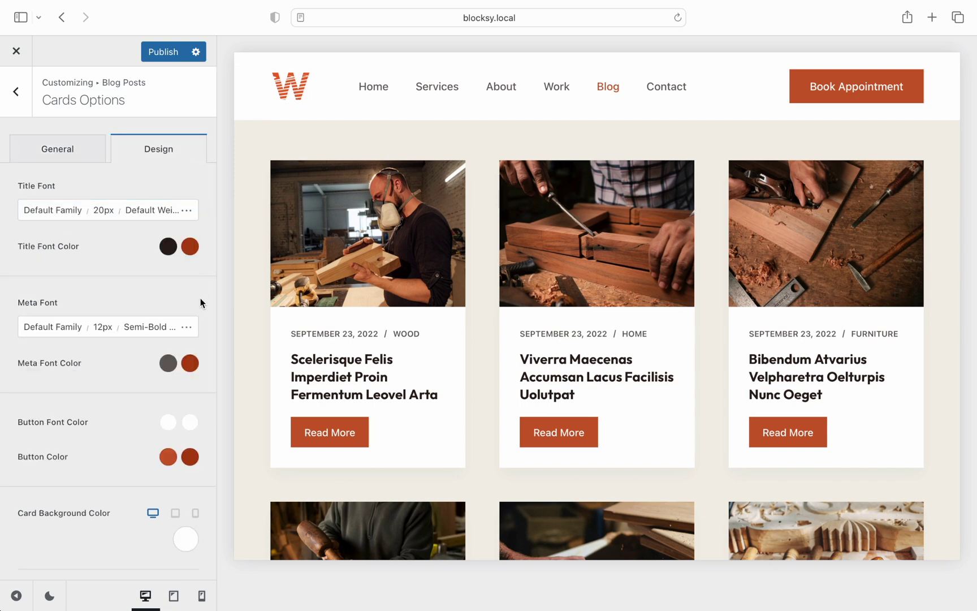
Step: Scroll through the card Design settings, then return to the Blog Posts General options
scroll(201, 298, "down", 5)
scroll(201, 302, "down", 3)
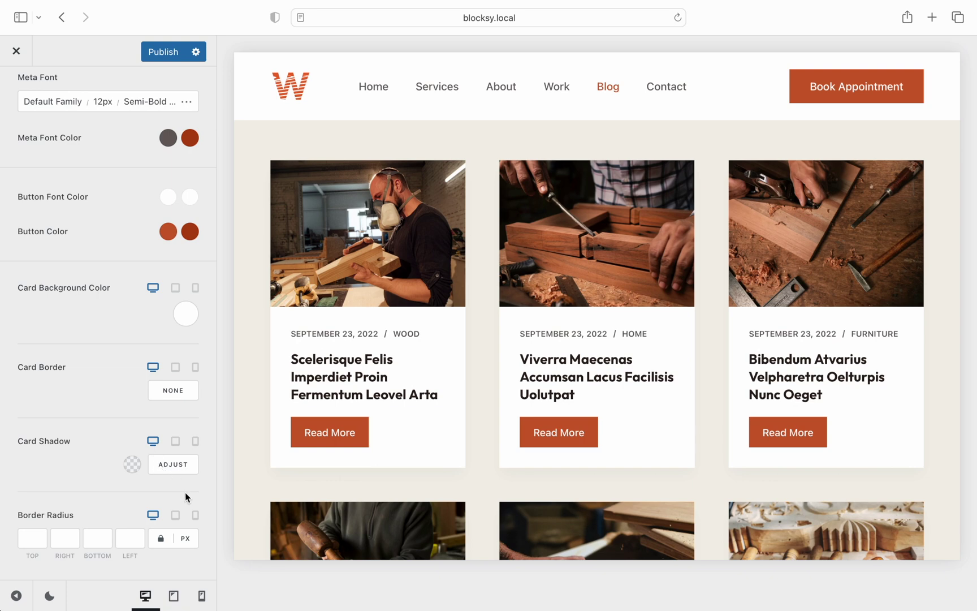
scroll(185, 491, "up", 8)
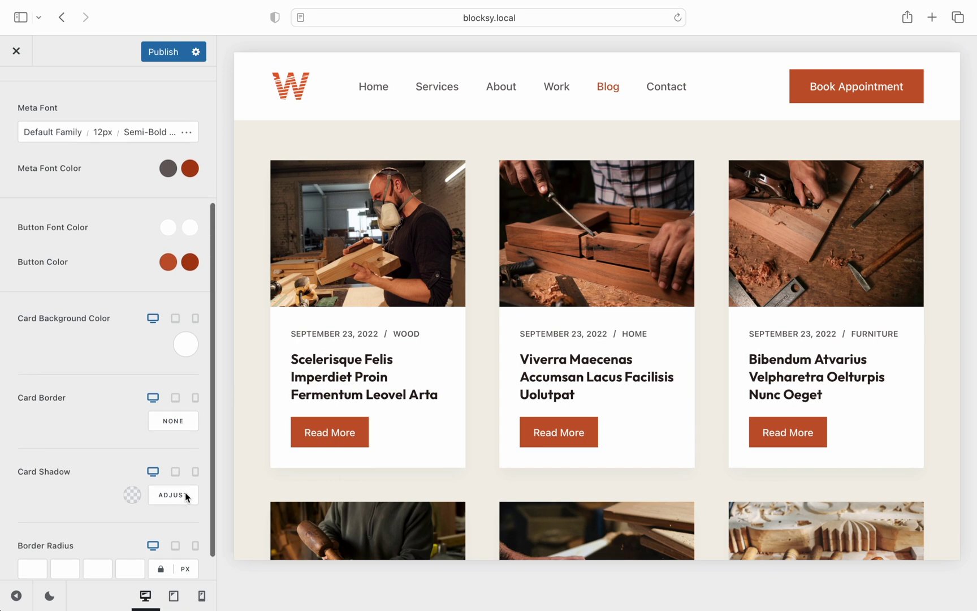
left_click(11, 105)
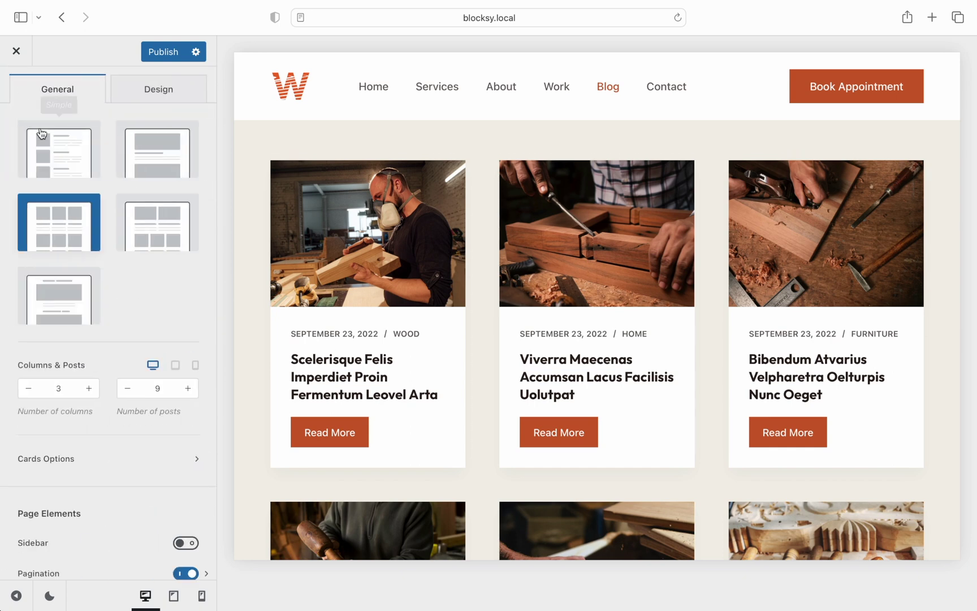
Step: Switch on the Sidebar toggle in Page Elements so a right sidebar appears beside the grid
scroll(173, 290, "down", 1)
scroll(173, 290, "down", 4)
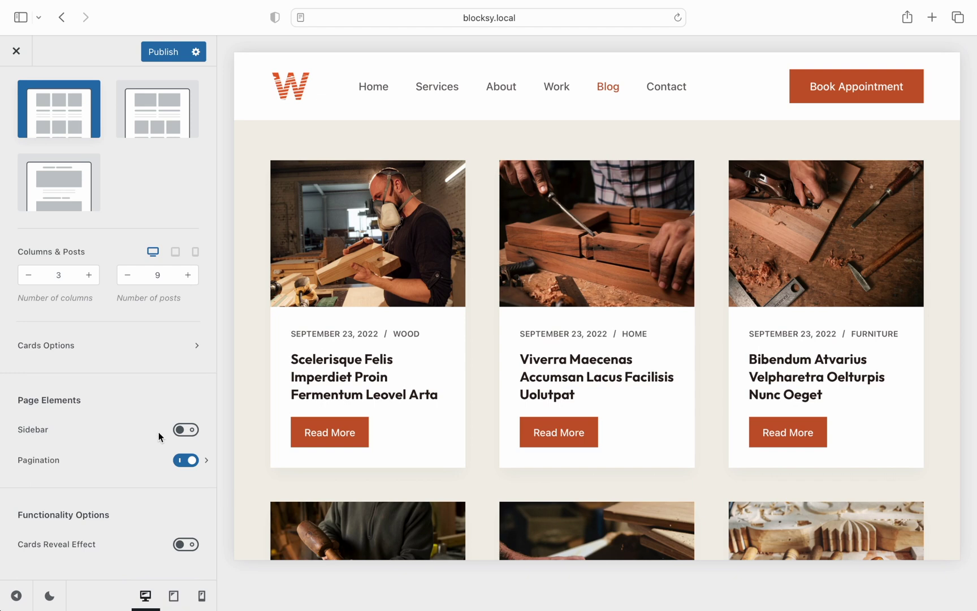
left_click(187, 431)
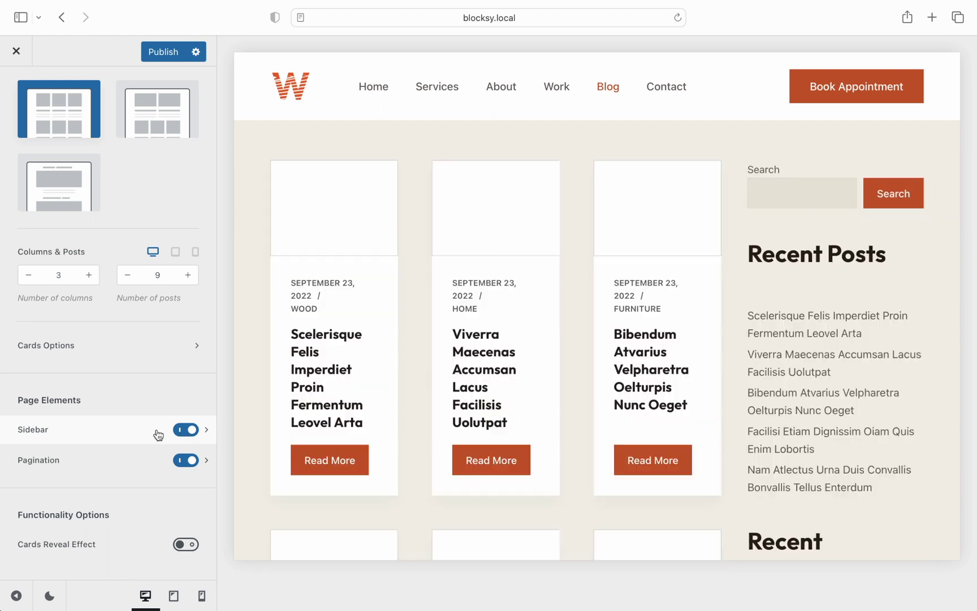
left_click(155, 435)
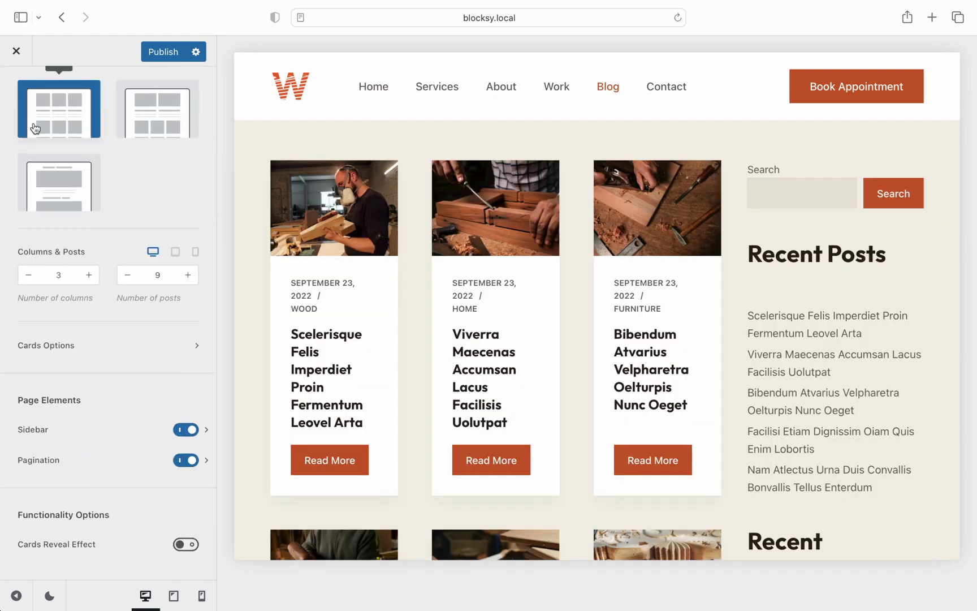
left_click(142, 460)
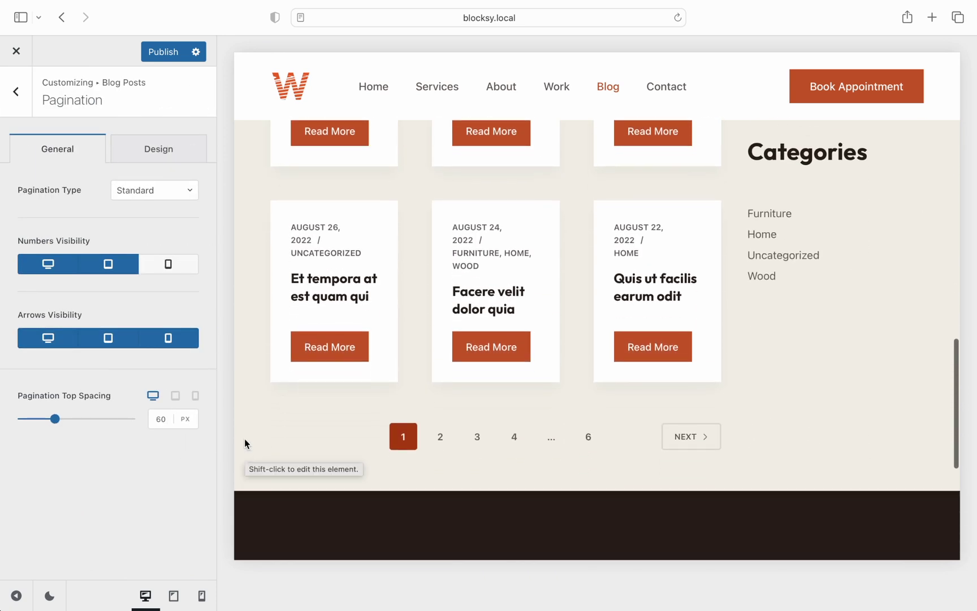
Step: Set the Pagination Type to Load More, after briefly trying Next/Prev
left_click(188, 198)
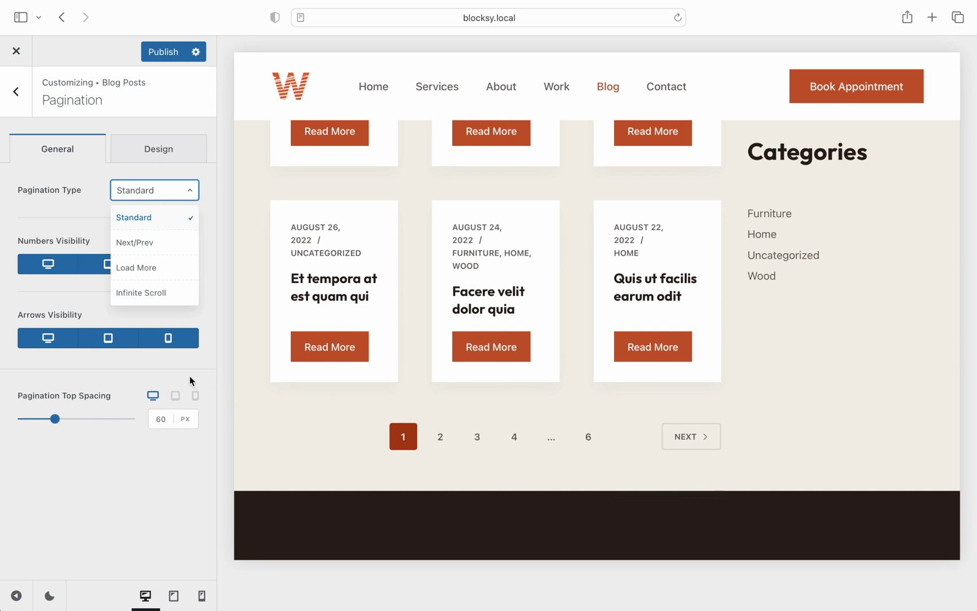
left_click(179, 251)
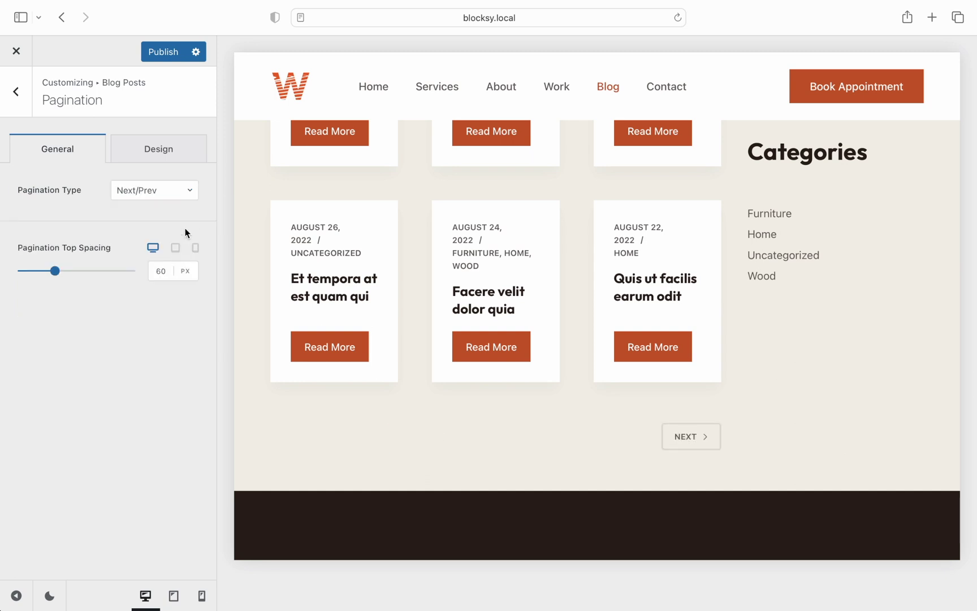
left_click(190, 197)
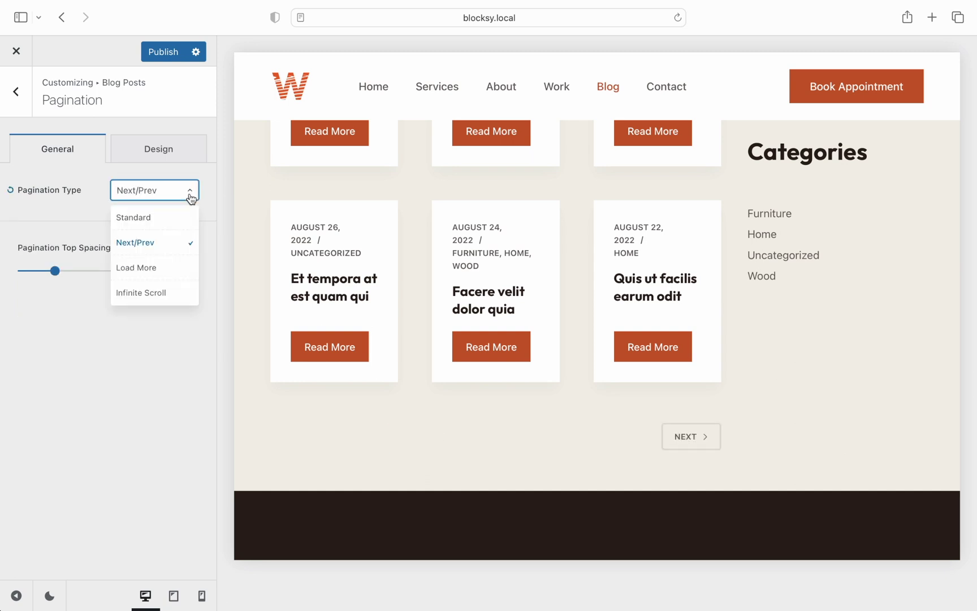
left_click(185, 268)
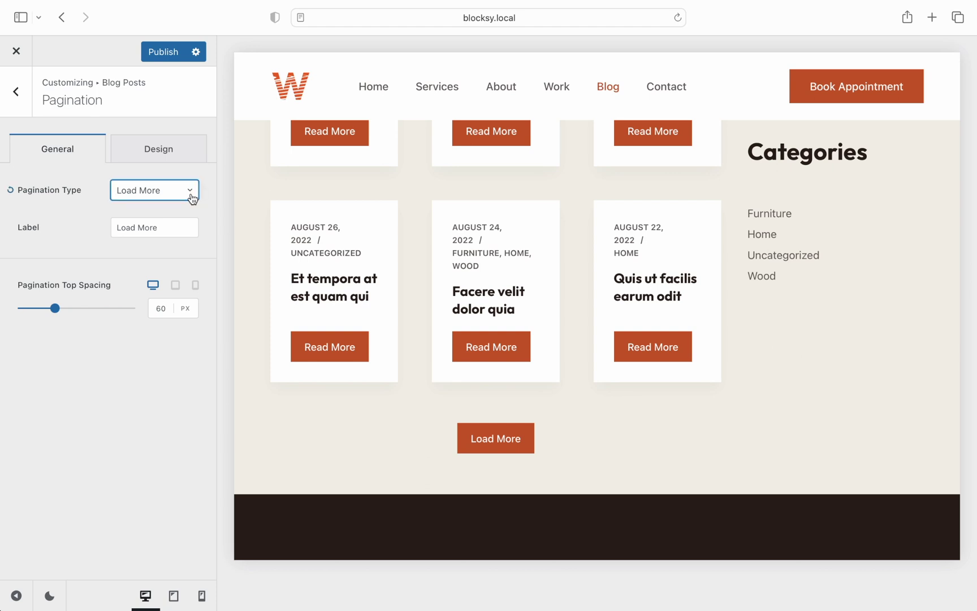
left_click(26, 108)
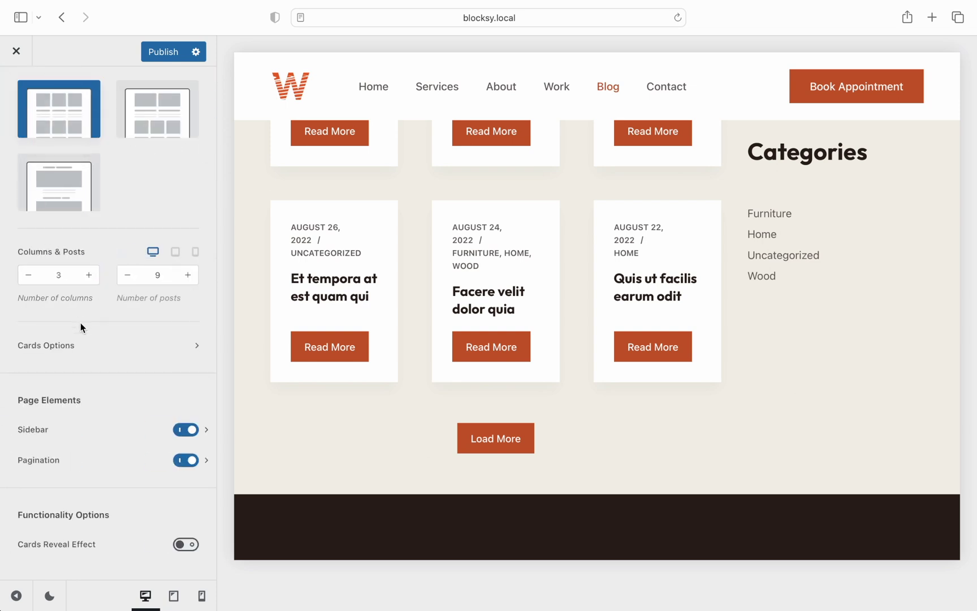
Step: Enable Cards Reveal Effect and load extra posts into the blog grid preview with Load More
left_click(186, 546)
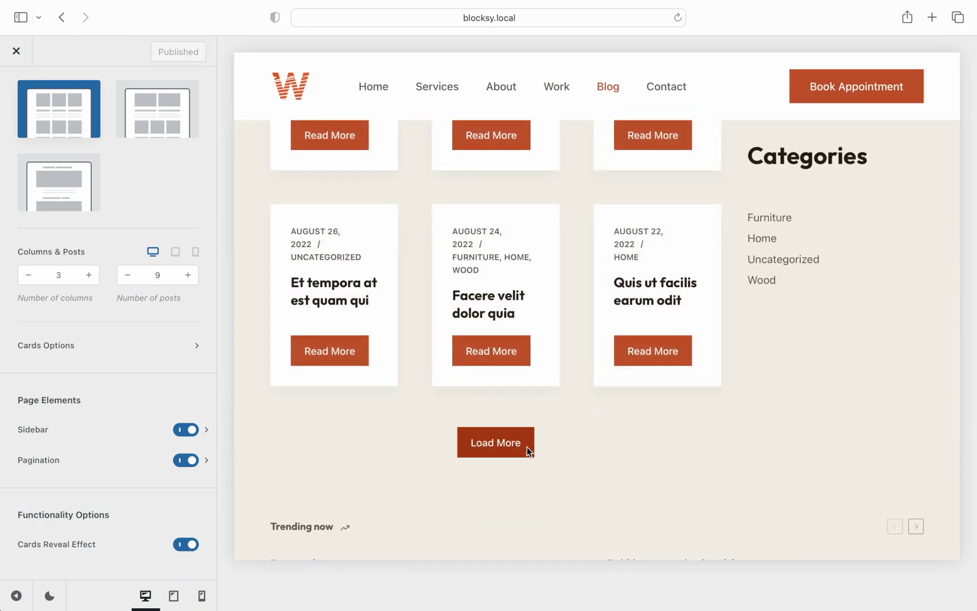
left_click(525, 450)
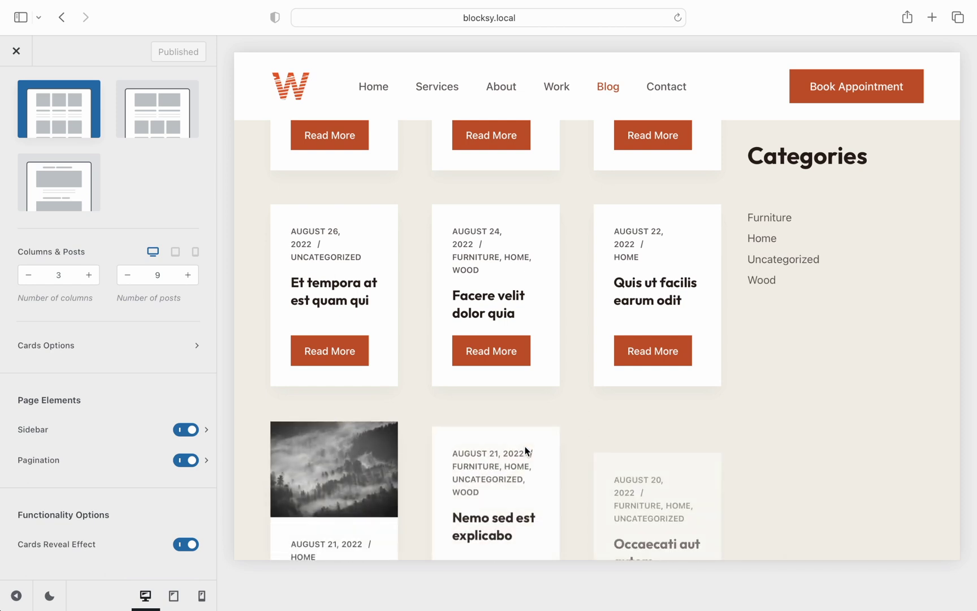
scroll(525, 446, "down", 6)
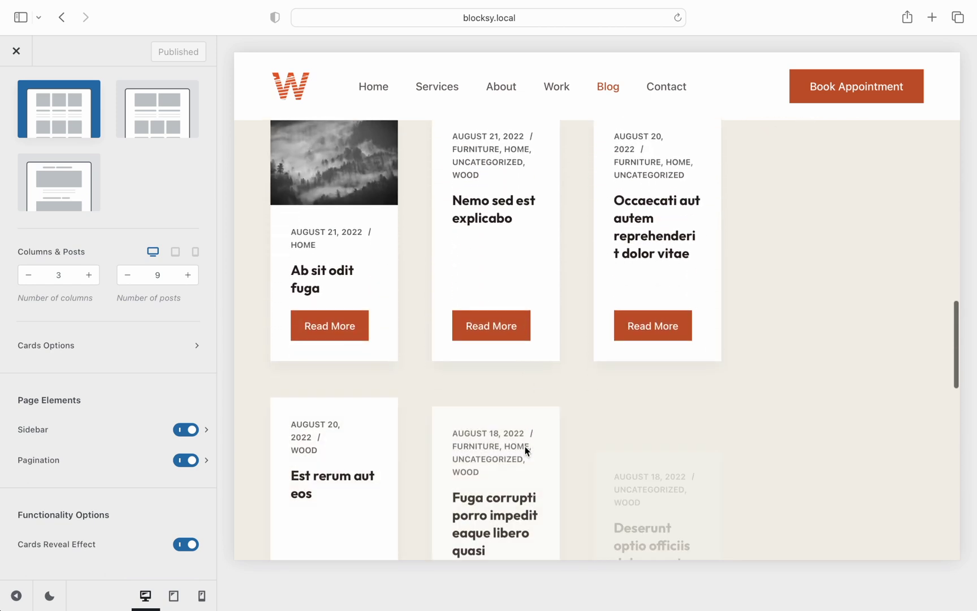
scroll(524, 446, "down", 4)
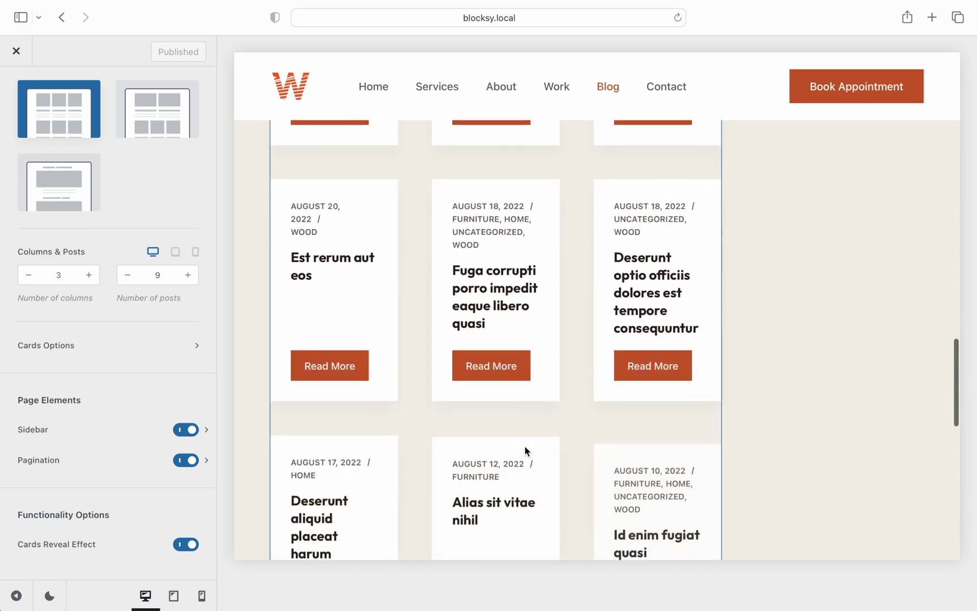